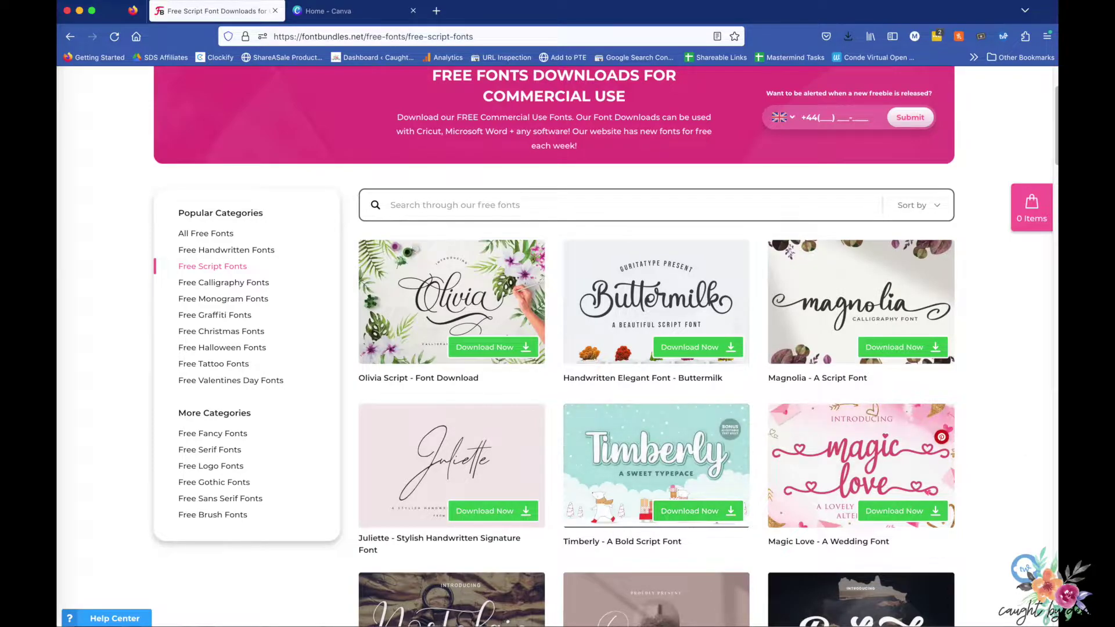
Start downloading Timberly – A Bold Script Font from the Free Script Fonts page.
{"action": "left_click", "coordinate": [709, 515]}
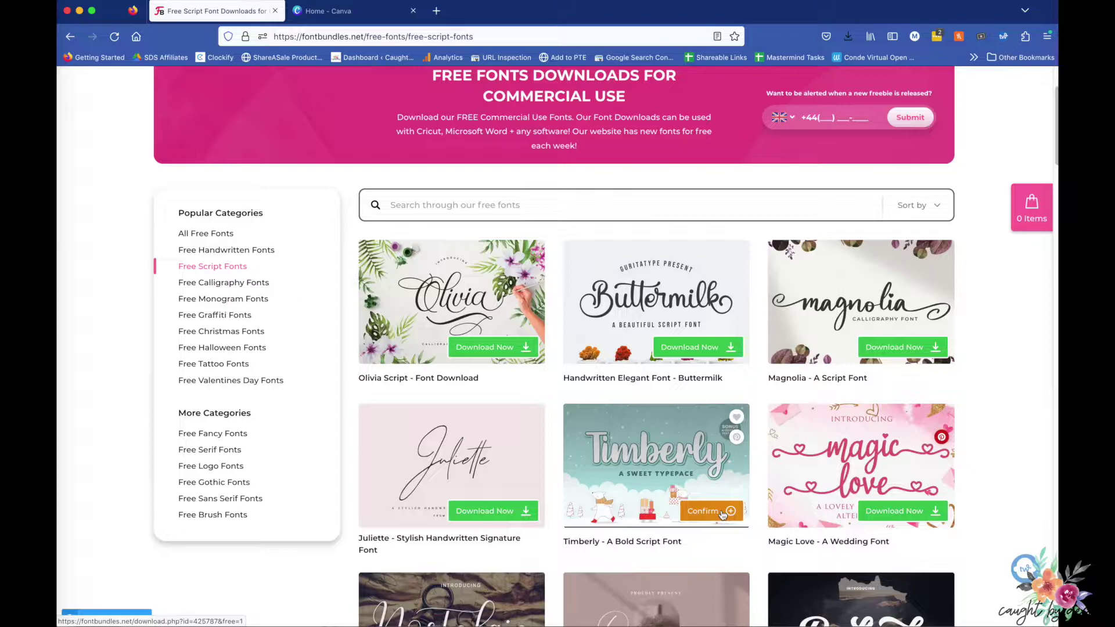
Confirm the Timberly download and save FontBundles_TimberlyScript.zip to the Desktop.
{"action": "left_click", "coordinate": [723, 514]}
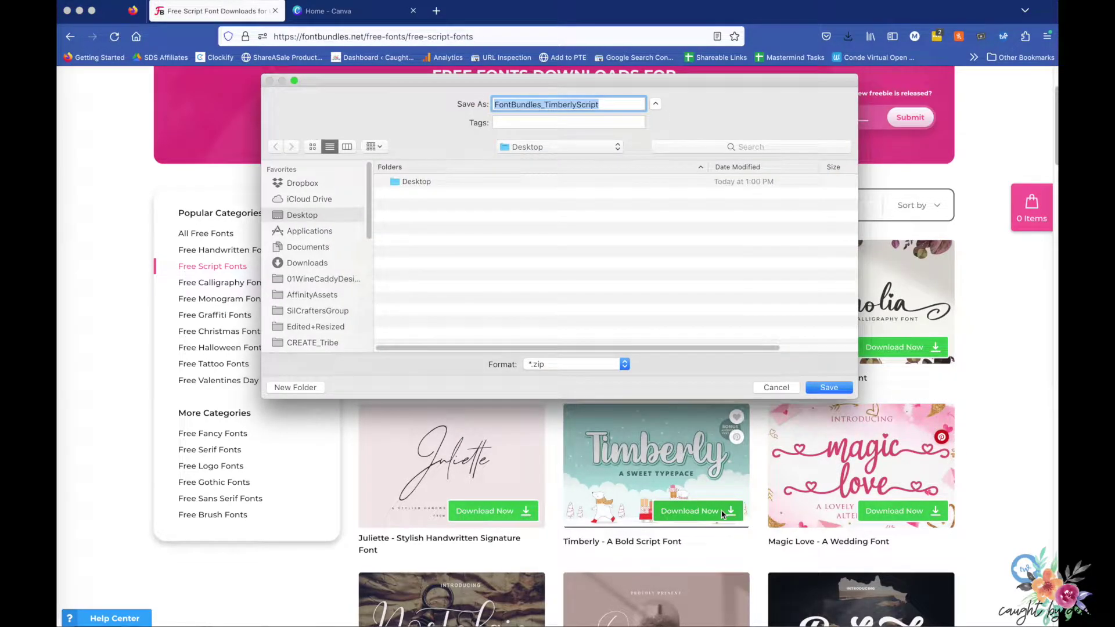
{"action": "left_click", "coordinate": [825, 388]}
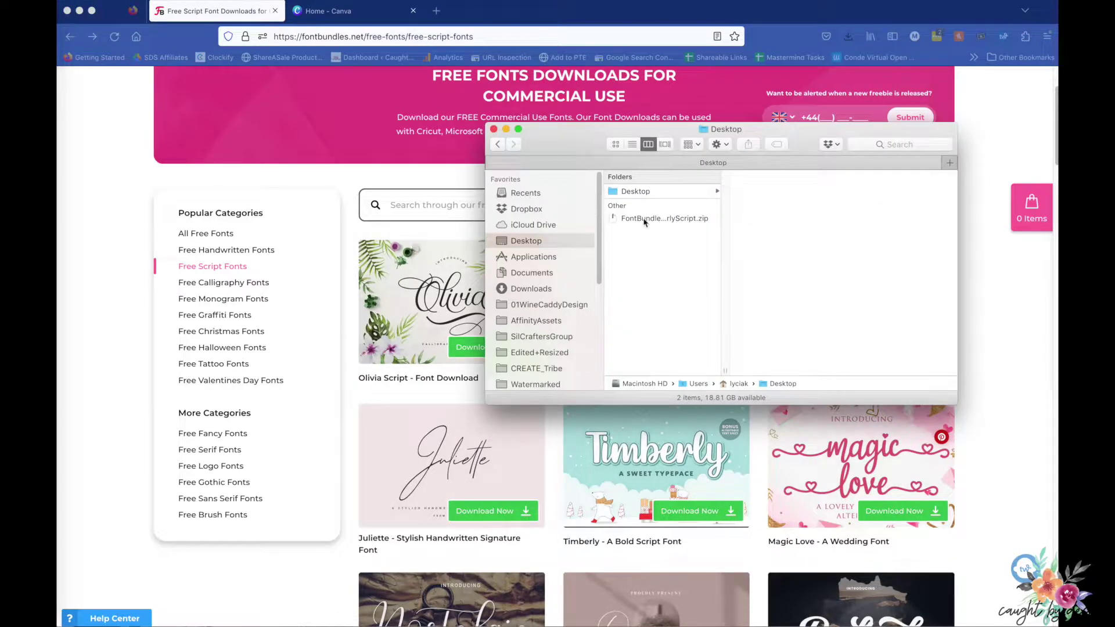
Extract FontBundles_TimberlyScript.zip into its OTF/TTF folder, then return to Canva's home page.
{"action": "left_click", "coordinate": [646, 221]}
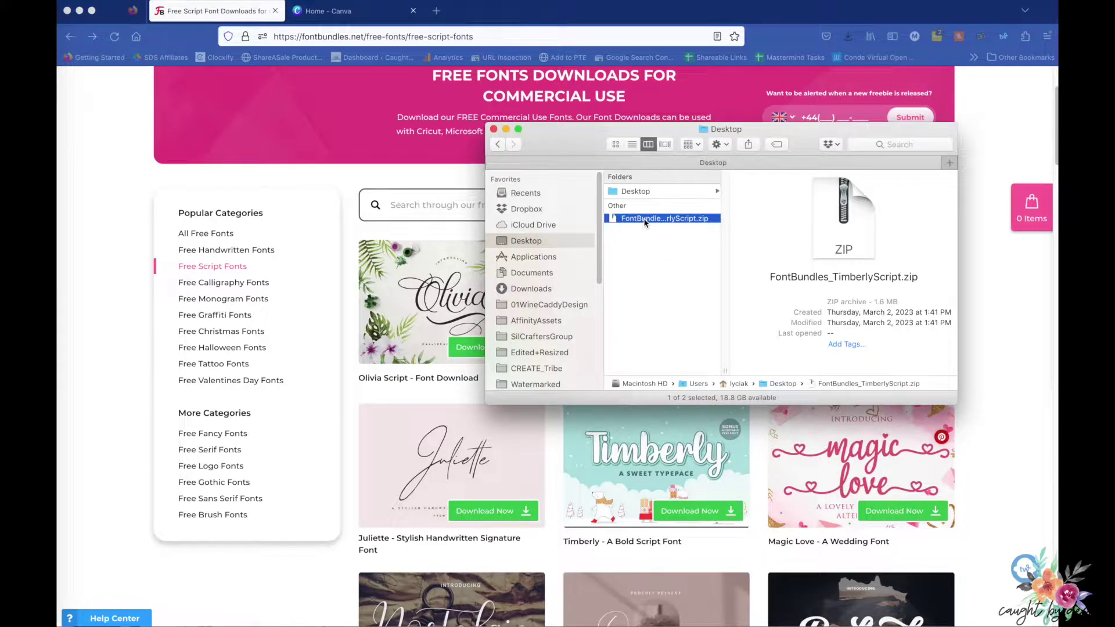
{"action": "double_click", "coordinate": [646, 220]}
{"action": "left_click", "coordinate": [627, 204]}
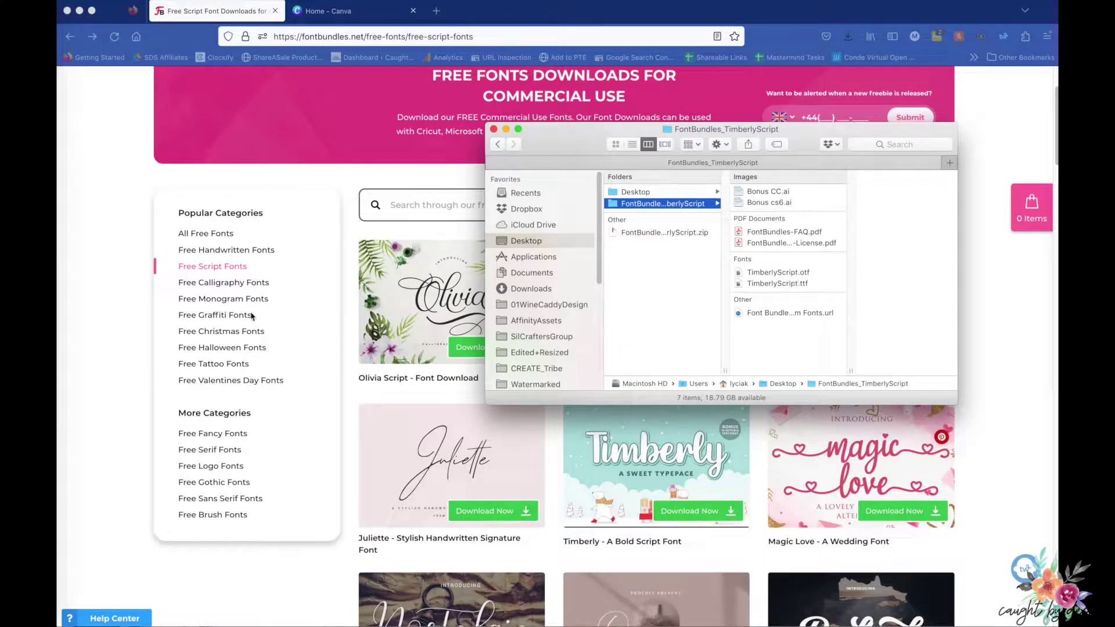
{"action": "left_click", "coordinate": [129, 322]}
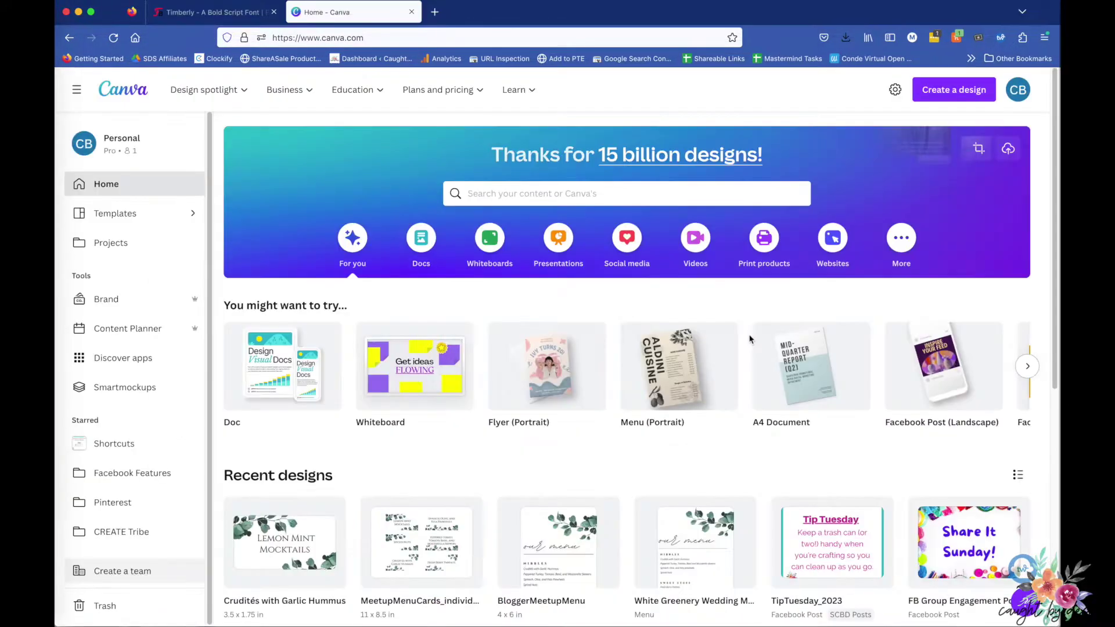
Create a new blank custom-size design of 600 × 400 px.
{"action": "left_click", "coordinate": [937, 98]}
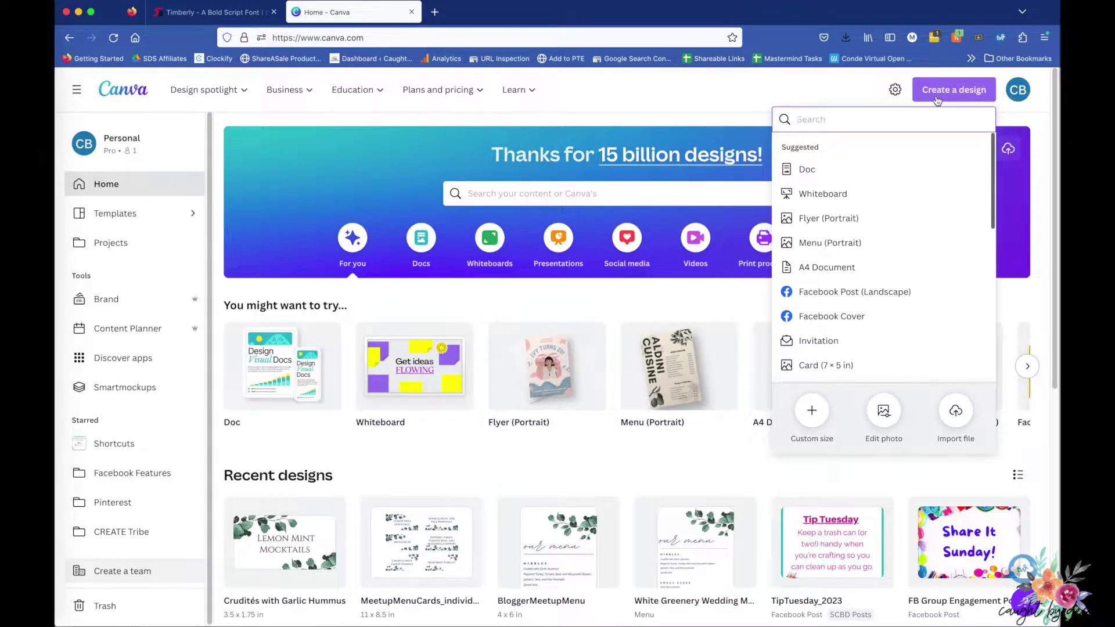
{"action": "left_click", "coordinate": [813, 413]}
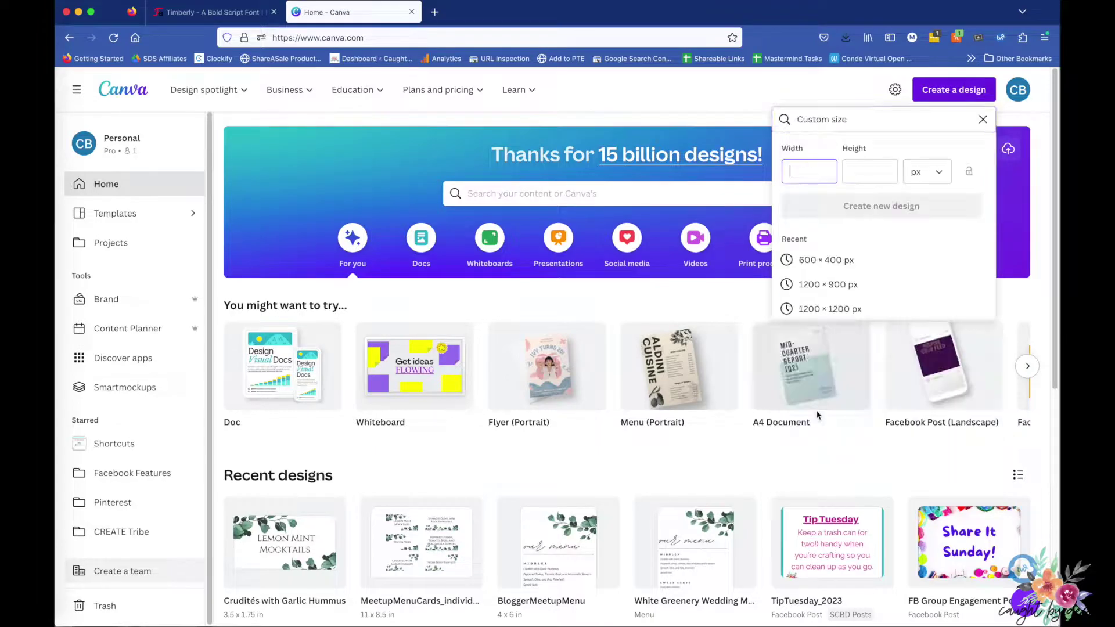
{"action": "left_click", "coordinate": [809, 268]}
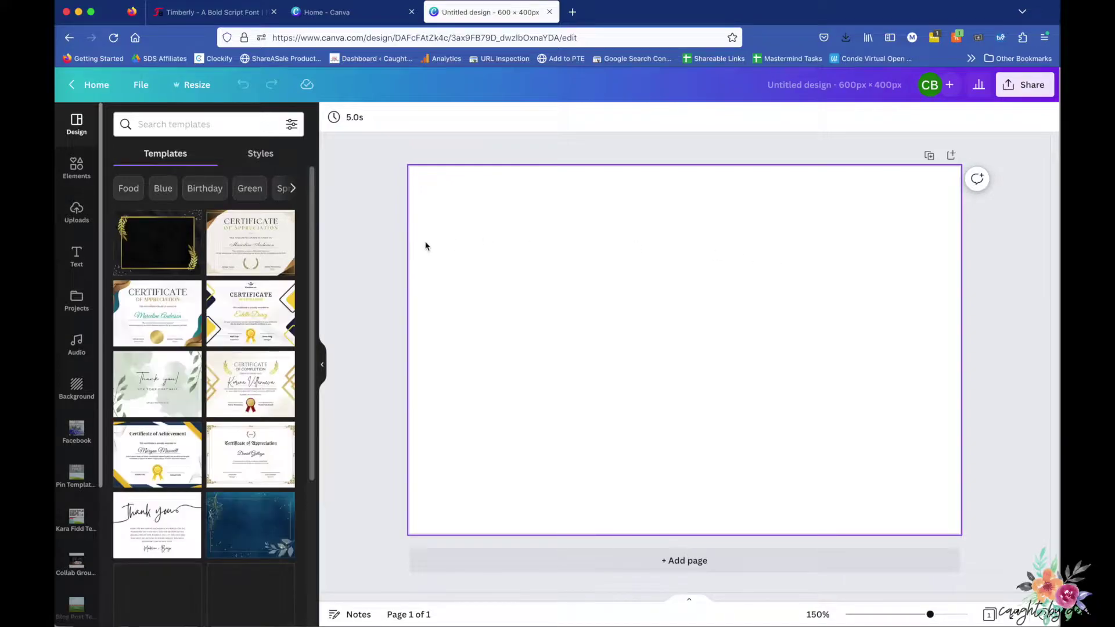
Add a 'Your paragraph text' box from the Text panel onto the blank page.
{"action": "left_click", "coordinate": [77, 261]}
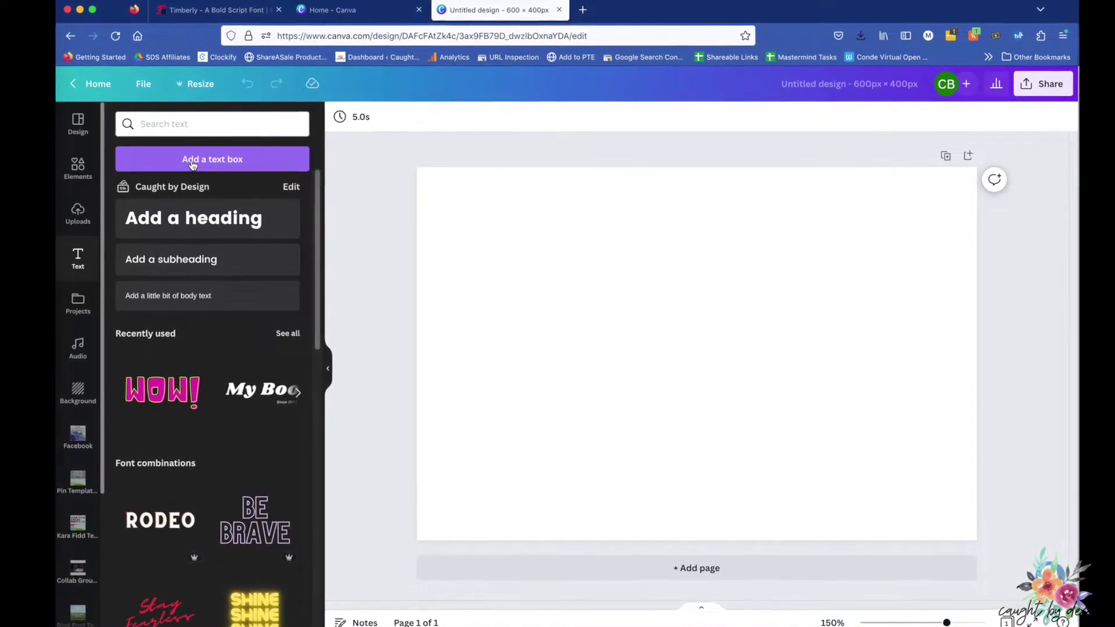
{"action": "left_click", "coordinate": [192, 164]}
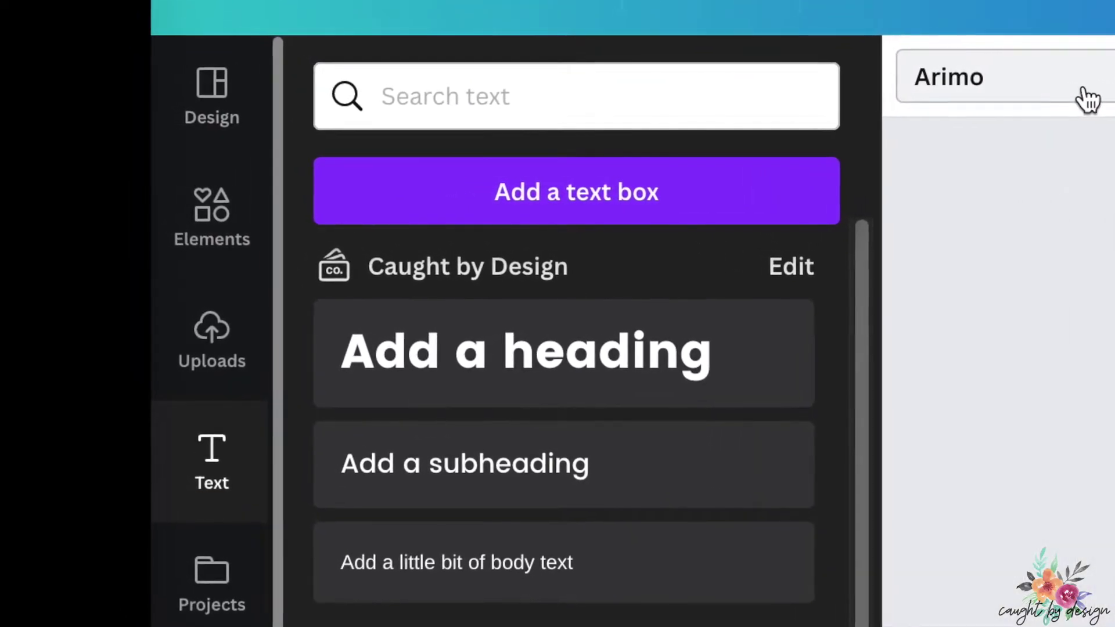
{"action": "left_click", "coordinate": [516, 206]}
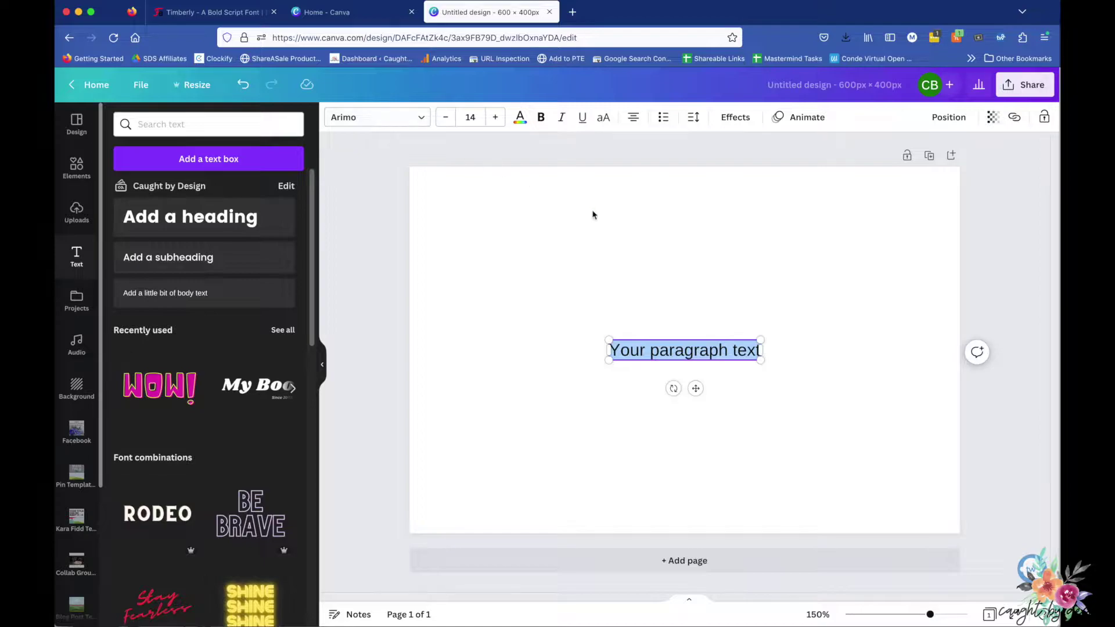
Open the font list for the Arimo text and browse the available fonts.
{"action": "left_click", "coordinate": [421, 119]}
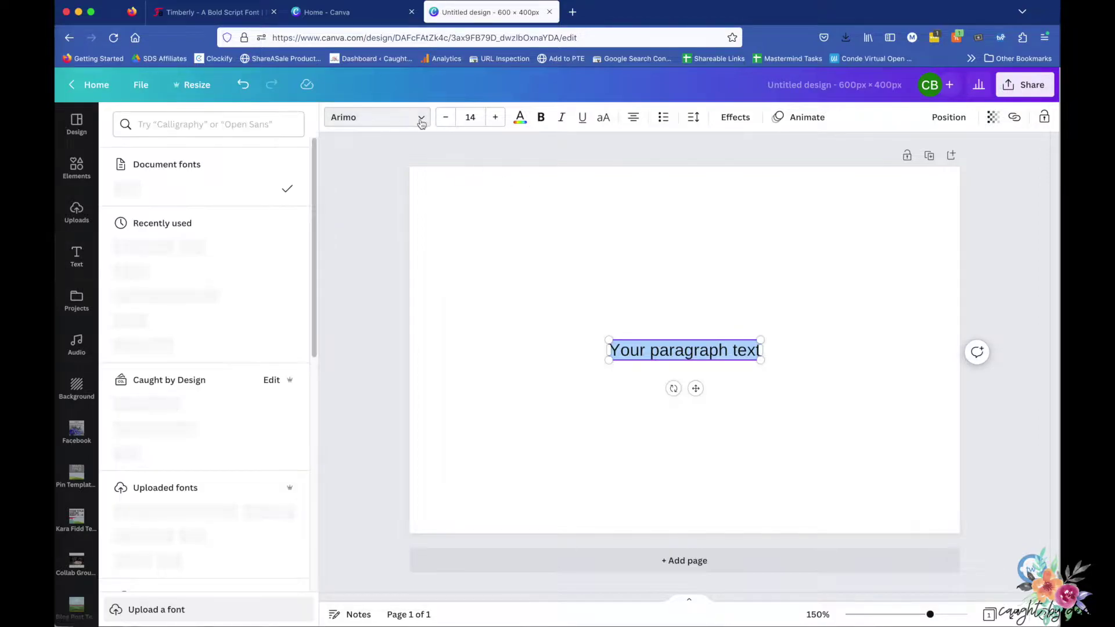
{"action": "scroll", "coordinate": [240, 461], "scroll_direction": "down", "scroll_amount": 2}
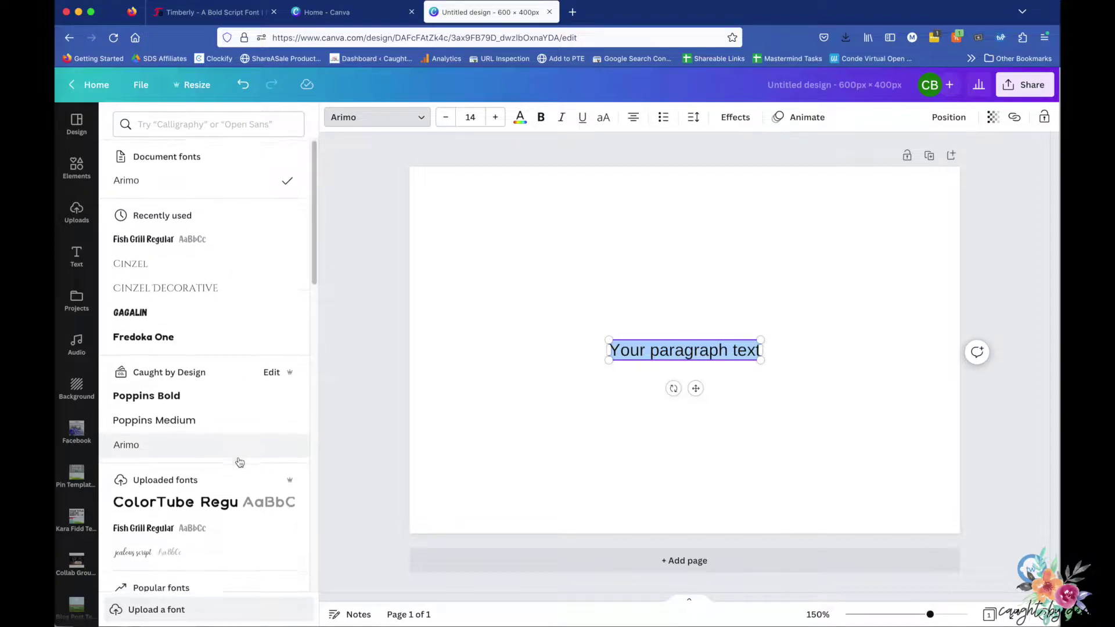
{"action": "scroll", "coordinate": [240, 462], "scroll_direction": "down", "scroll_amount": 1}
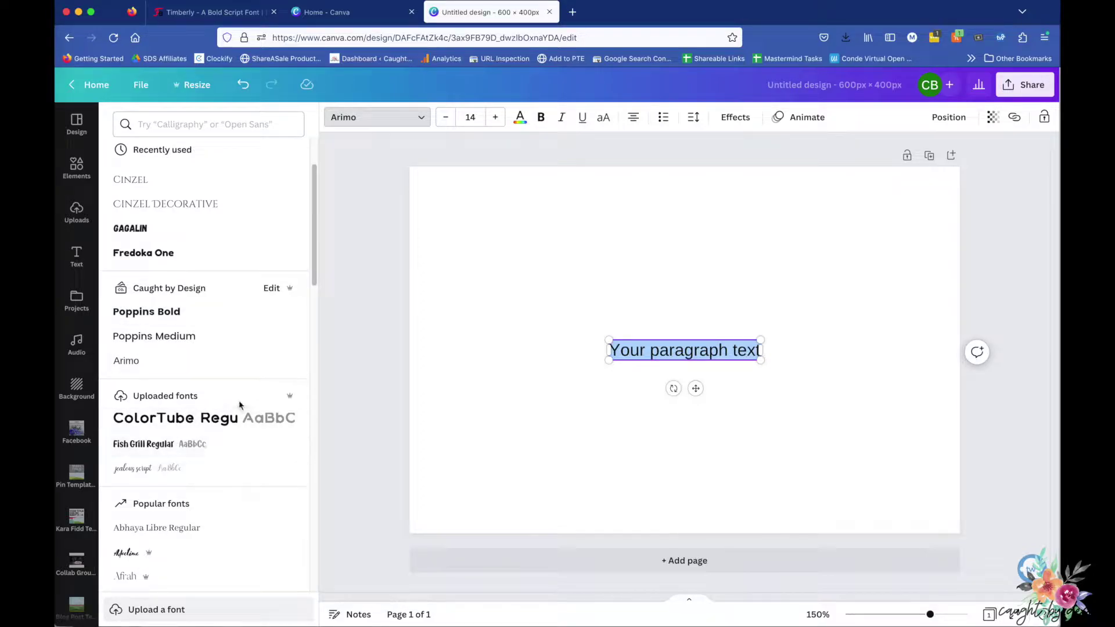
{"action": "scroll", "coordinate": [238, 456], "scroll_direction": "down", "scroll_amount": 3}
{"action": "scroll", "coordinate": [238, 456], "scroll_direction": "down", "scroll_amount": 2}
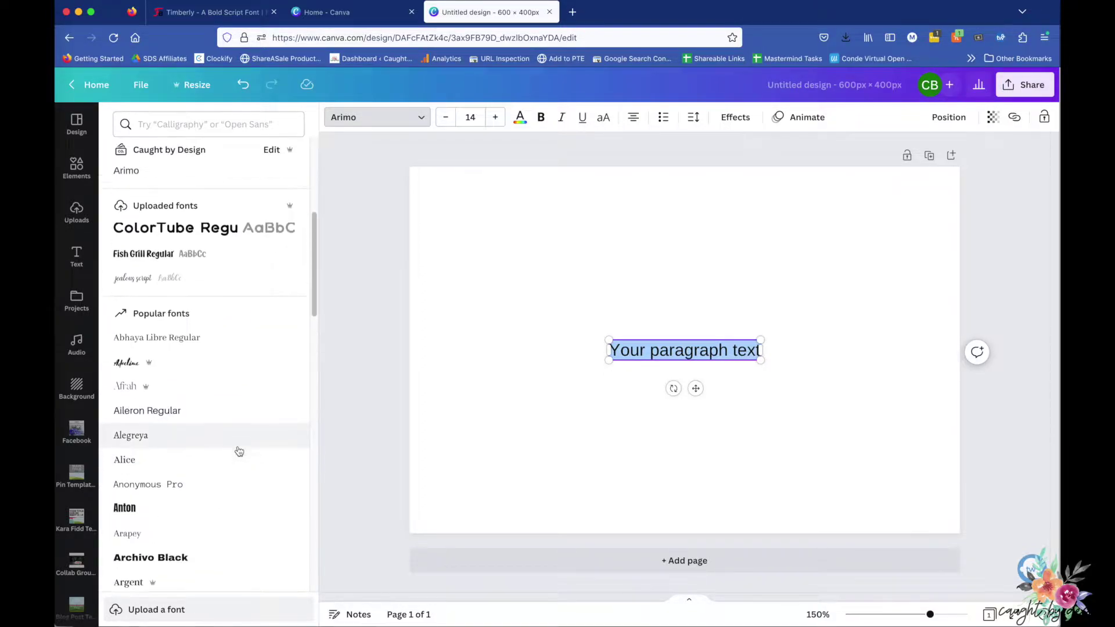
{"action": "scroll", "coordinate": [239, 453], "scroll_direction": "up", "scroll_amount": 5}
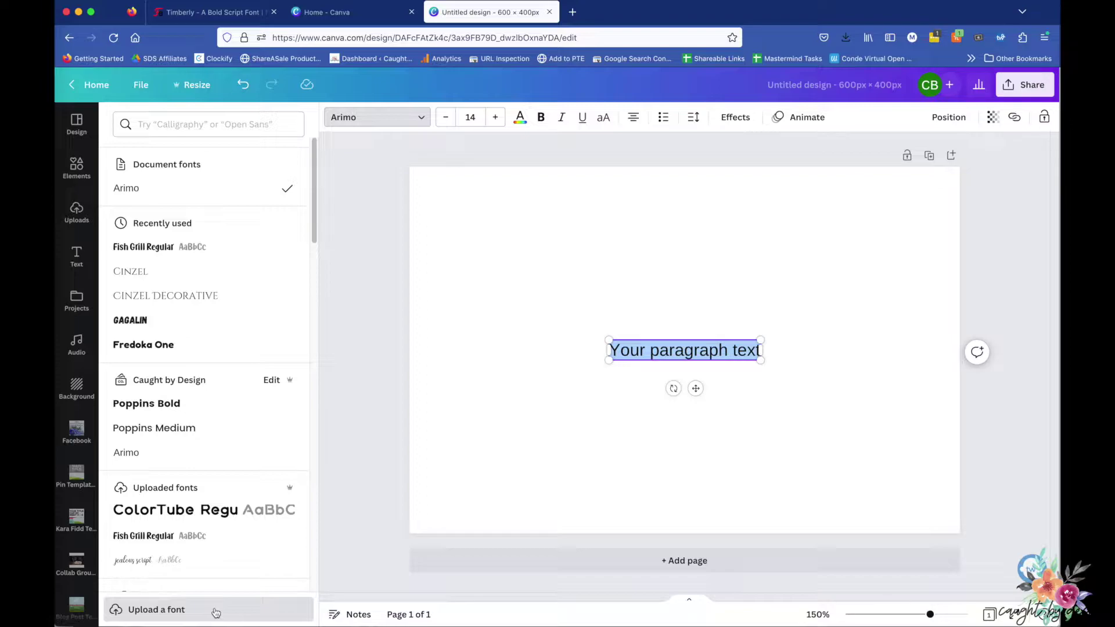
Upload TimberlyScript.otf as a custom font and confirm the upload rights.
{"action": "left_click", "coordinate": [216, 613]}
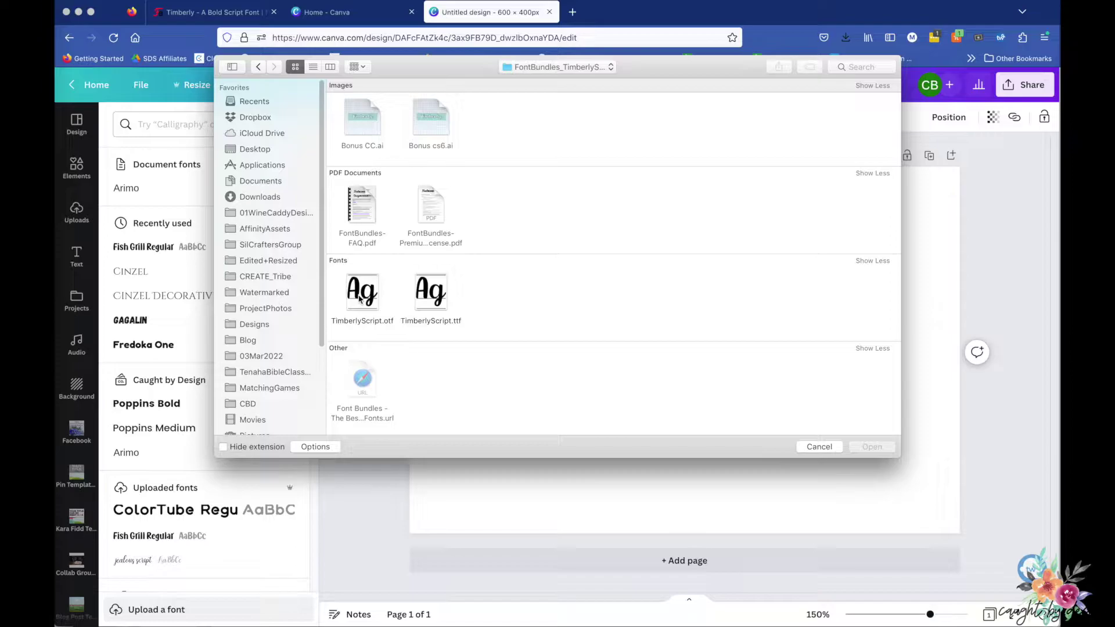
{"action": "left_click", "coordinate": [360, 299]}
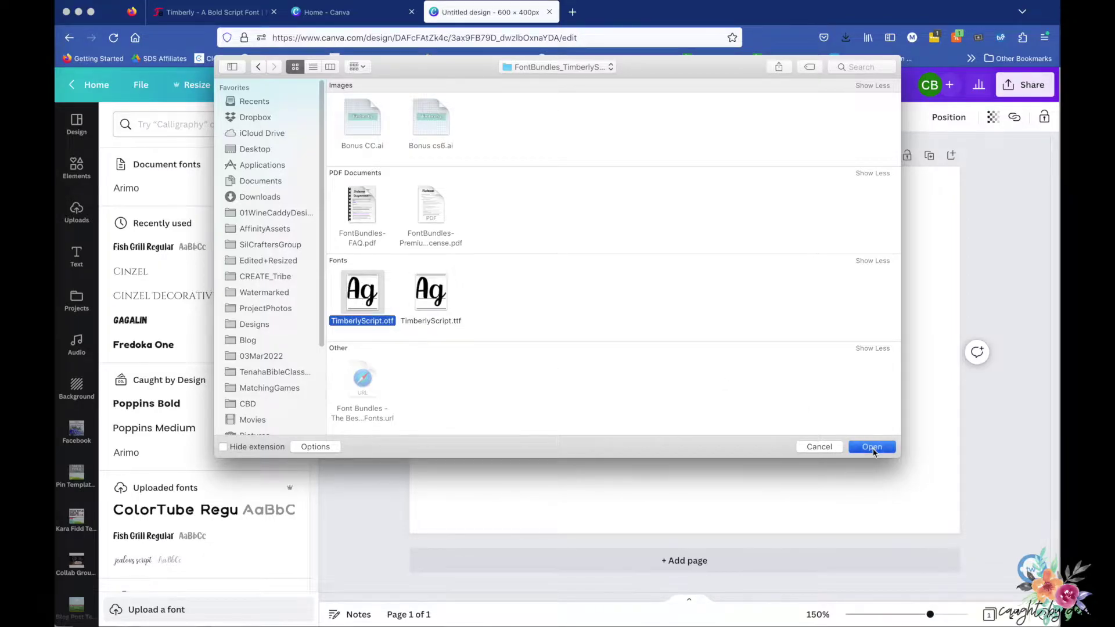
{"action": "left_click", "coordinate": [873, 447]}
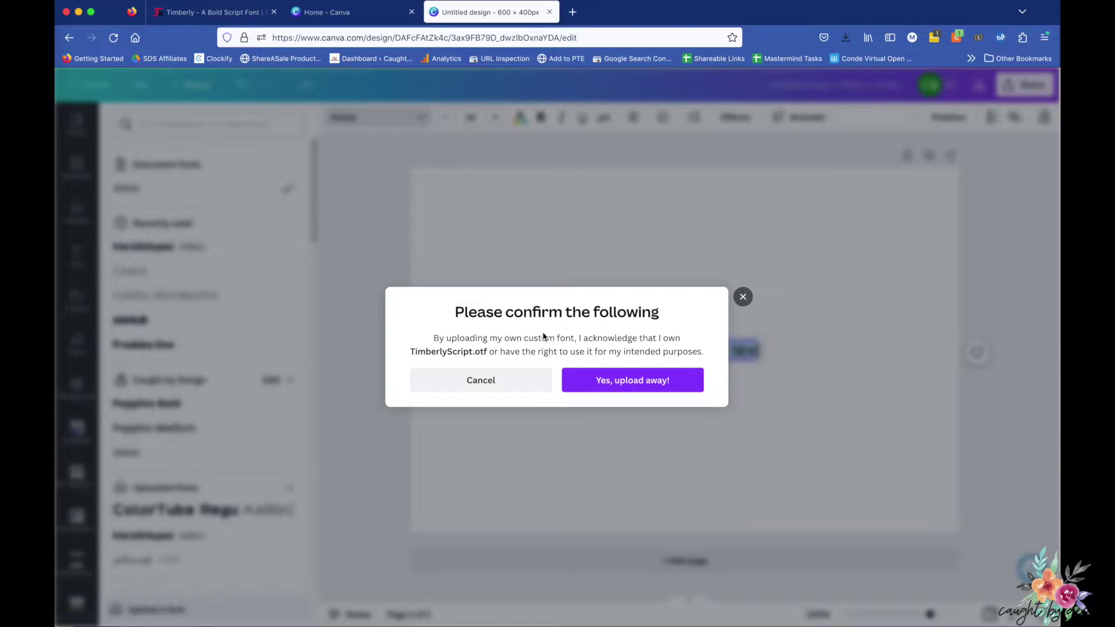
{"action": "left_click", "coordinate": [636, 383]}
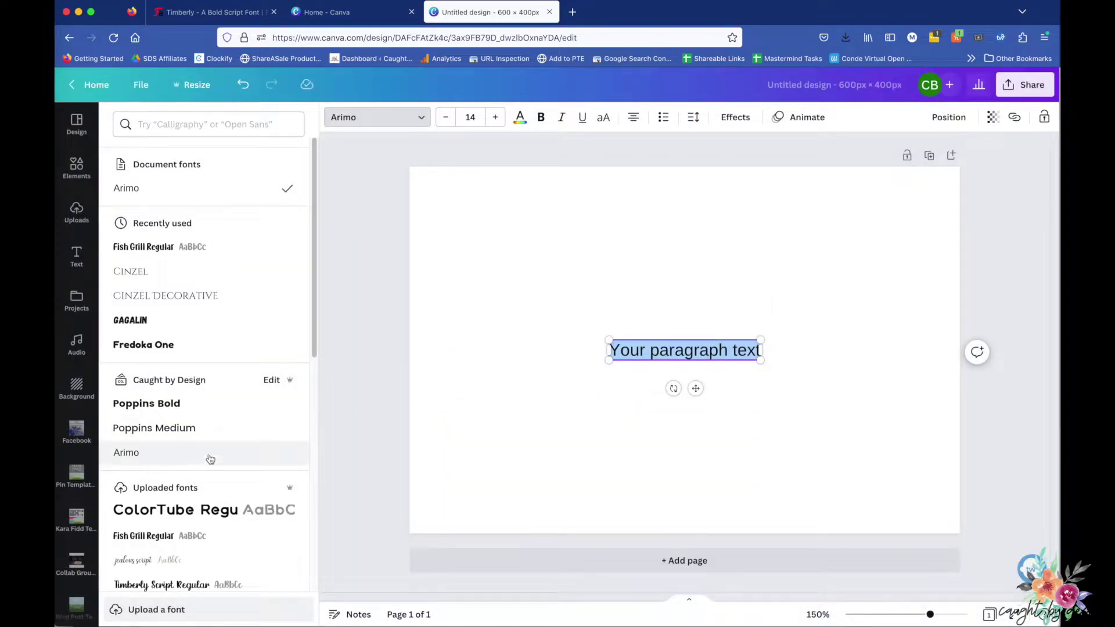
Apply the uploaded Timberly Script Regular font to the paragraph text.
{"action": "scroll", "coordinate": [201, 524], "scroll_direction": "down", "scroll_amount": 1}
{"action": "scroll", "coordinate": [202, 527], "scroll_direction": "down", "scroll_amount": 1}
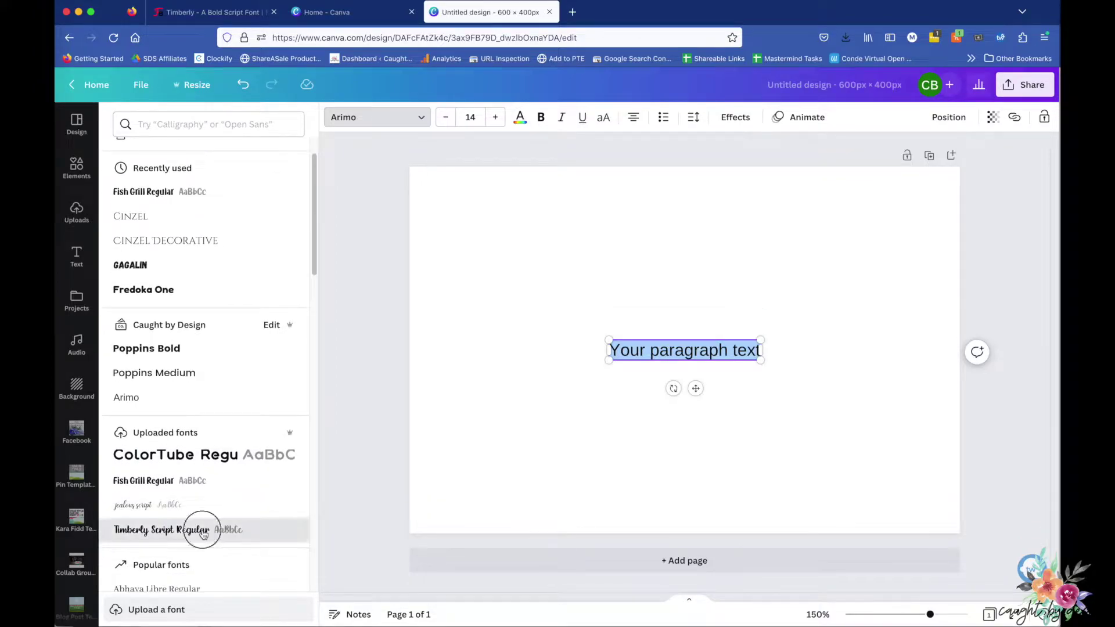
{"action": "left_click", "coordinate": [203, 532]}
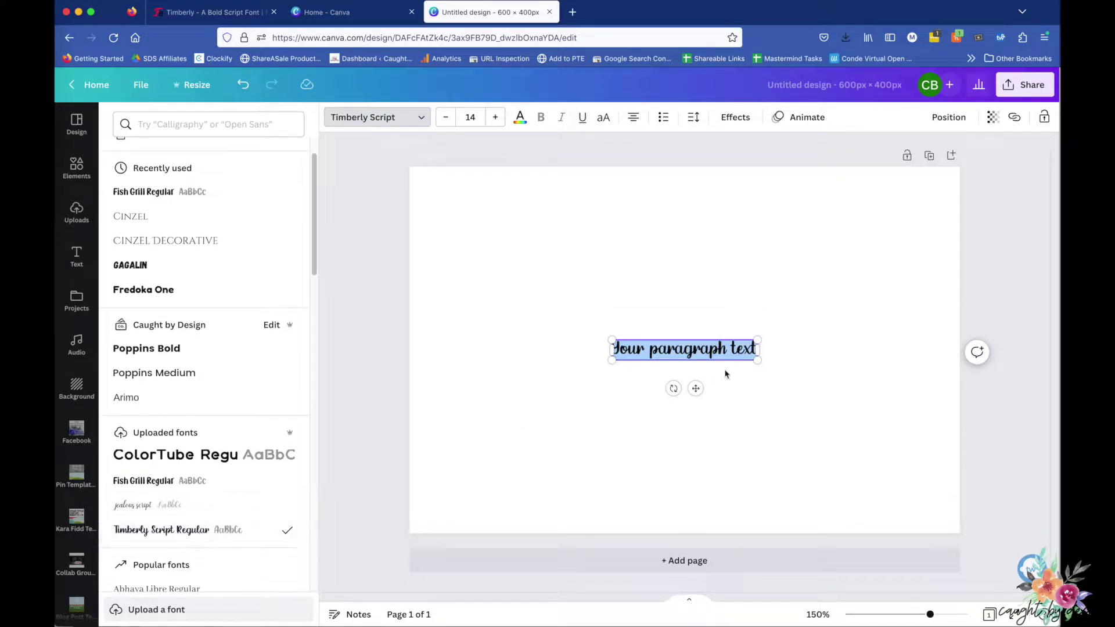
{"action": "key", "text": "Escape"}
Enlarge the text to about 27.2 and move it to the page centre.
{"action": "left_click_drag", "start_coordinate": [757, 362], "coordinate": [888, 439]}
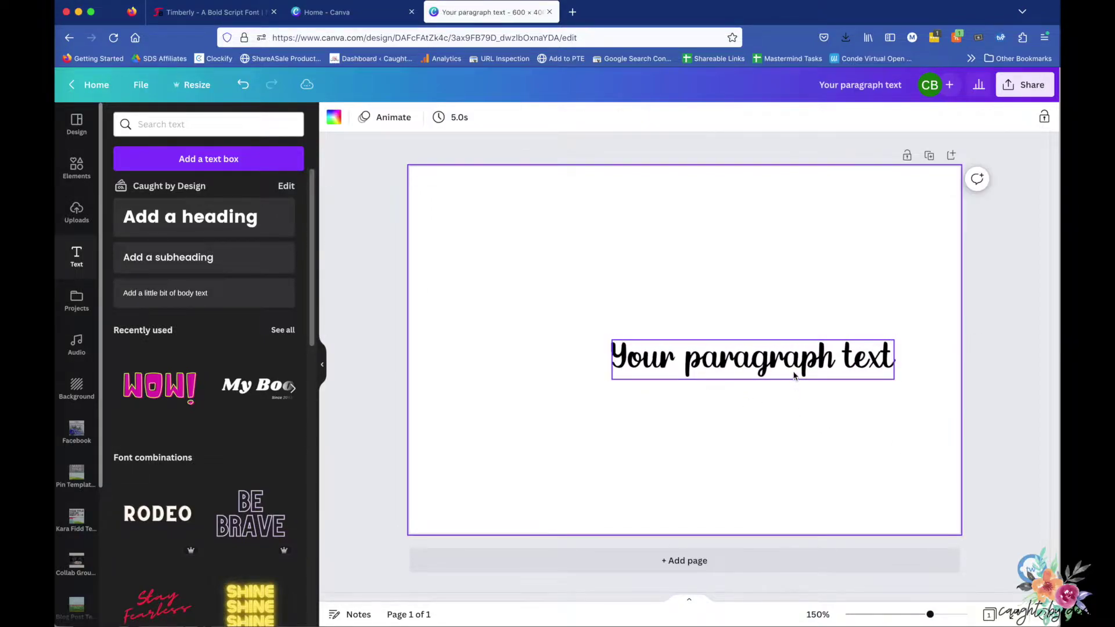
{"action": "left_click_drag", "start_coordinate": [794, 375], "coordinate": [727, 363]}
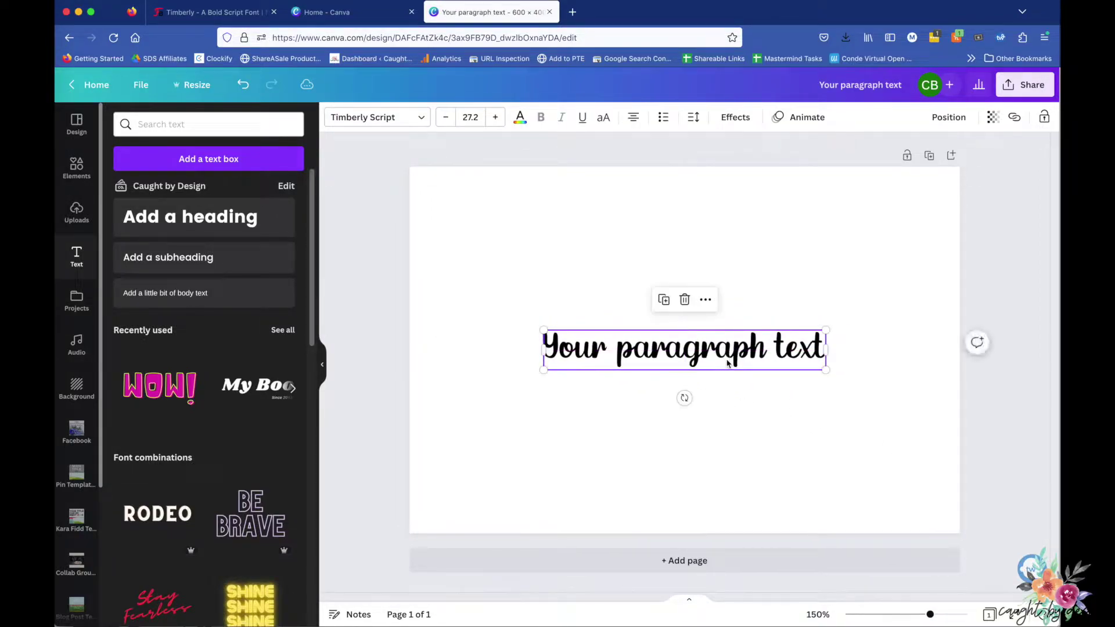
{"action": "double_click", "coordinate": [728, 363]}
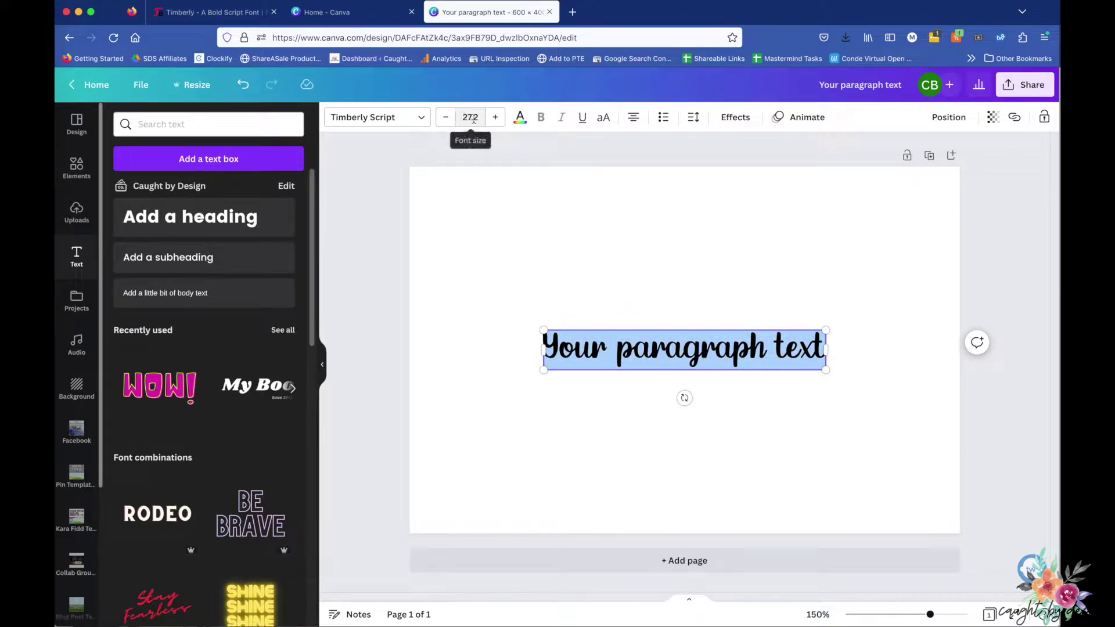
{"action": "left_click", "coordinate": [599, 403]}
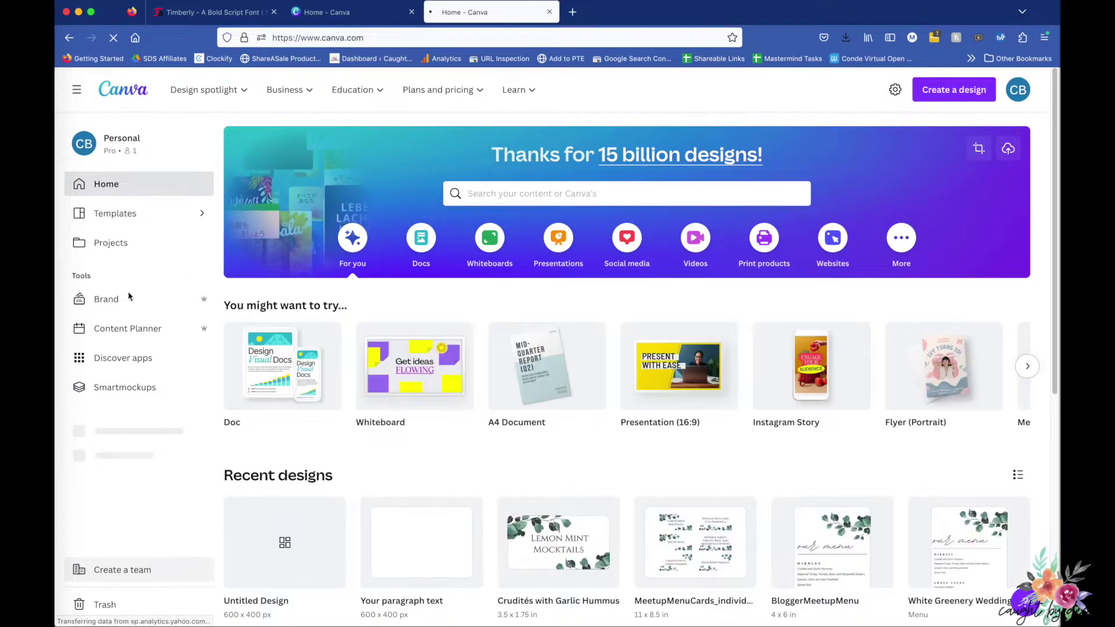
{"action": "left_click", "coordinate": [127, 300]}
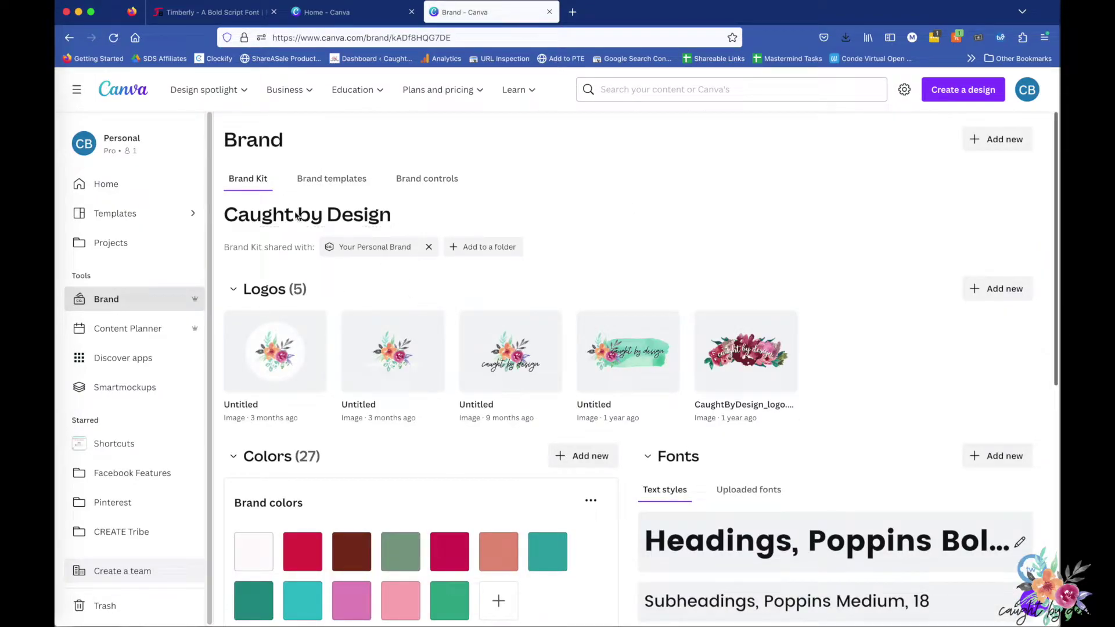
{"action": "mouse_move", "coordinate": [438, 329]}
{"action": "scroll", "coordinate": [438, 329], "scroll_direction": "down", "scroll_amount": 3}
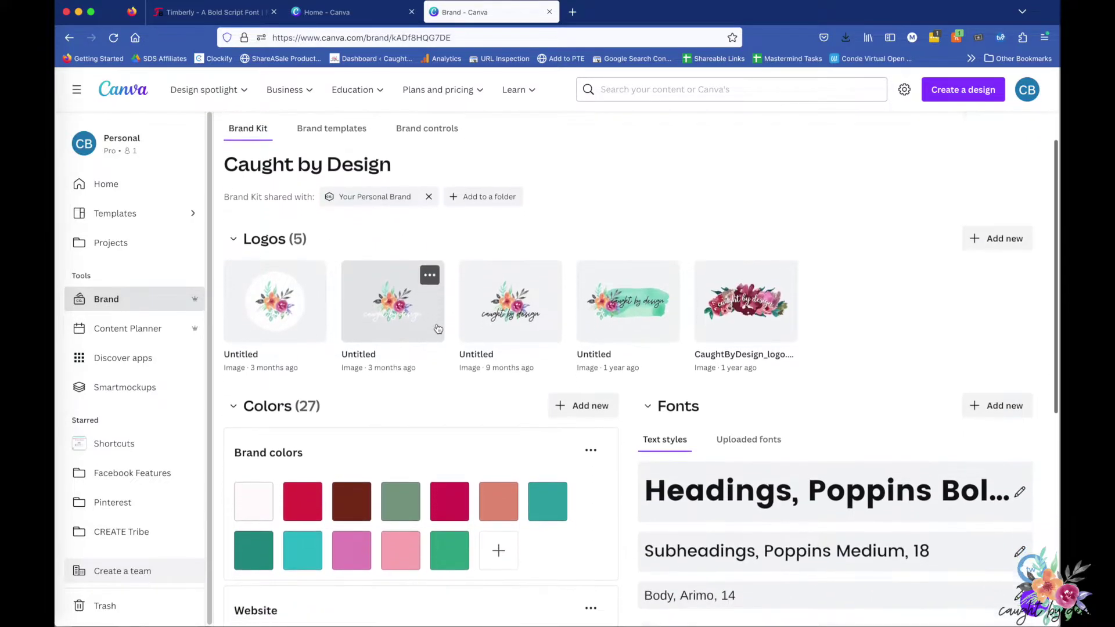
{"action": "scroll", "coordinate": [438, 329], "scroll_direction": "down", "scroll_amount": 6}
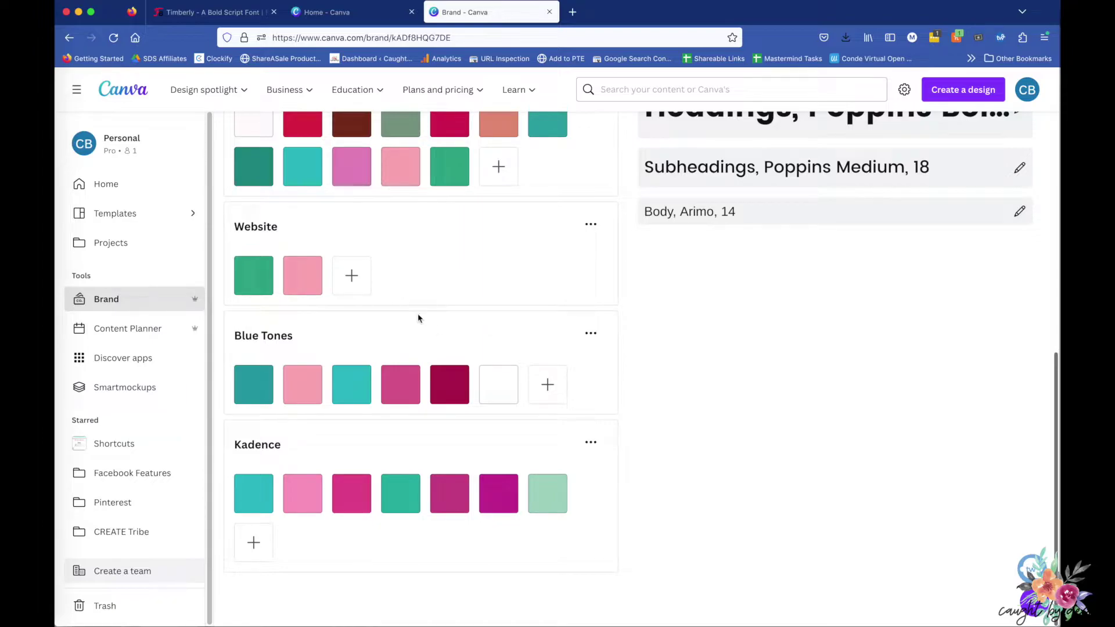
{"action": "scroll", "coordinate": [428, 398], "scroll_direction": "up", "scroll_amount": 5}
{"action": "scroll", "coordinate": [428, 393], "scroll_direction": "down", "scroll_amount": 1}
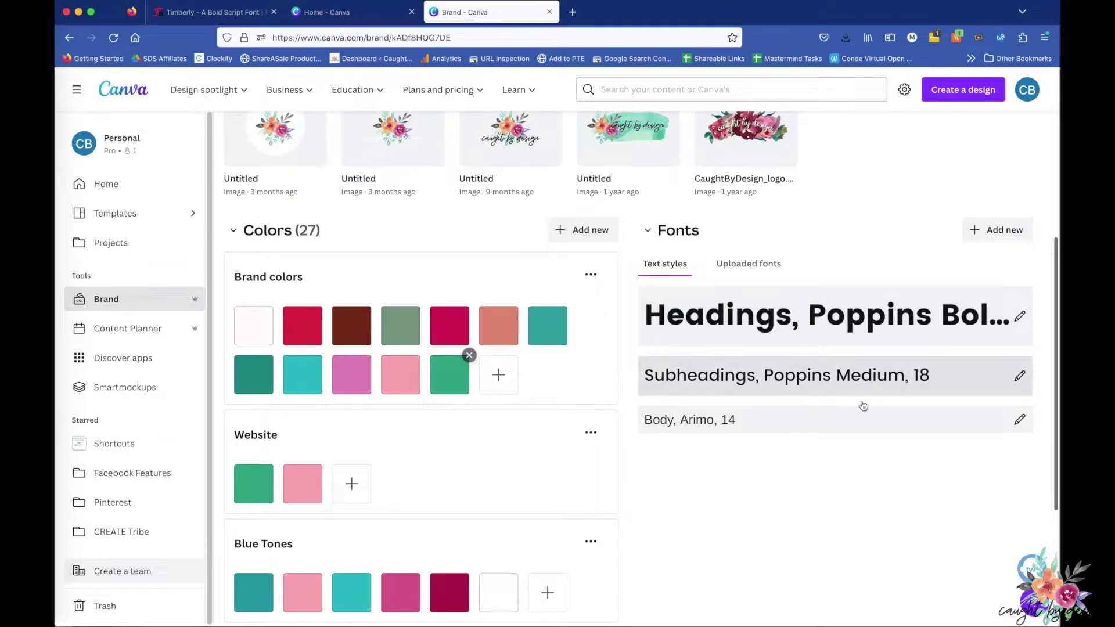
Permanently delete Timberly Script Regular from the Brand Kit, leaving three uploaded fonts.
{"action": "left_click", "coordinate": [1019, 316]}
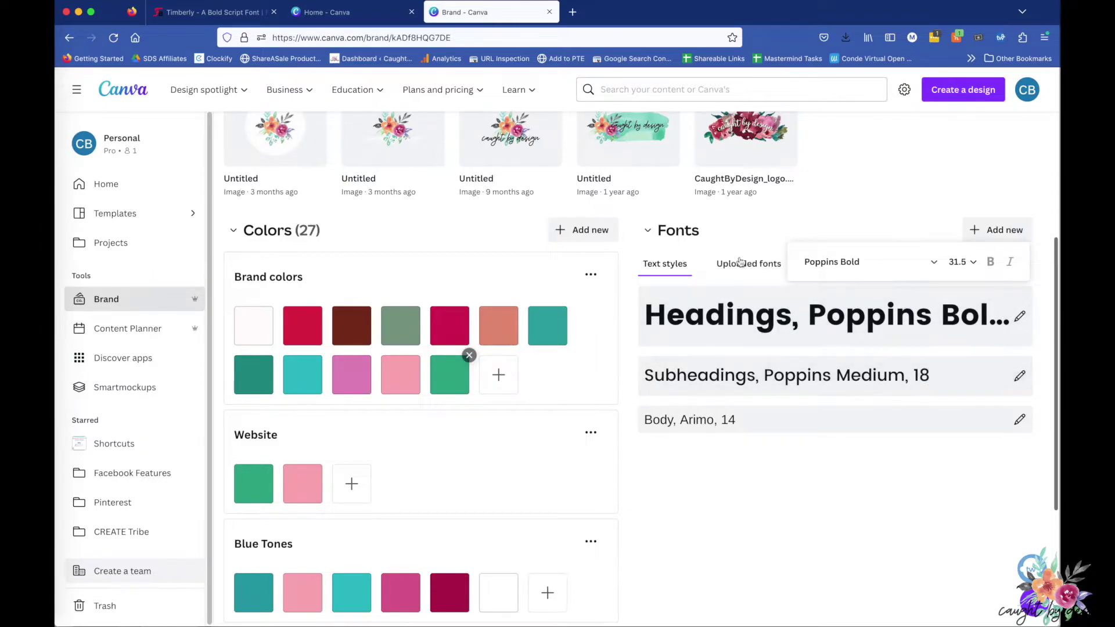
{"action": "left_click", "coordinate": [767, 222]}
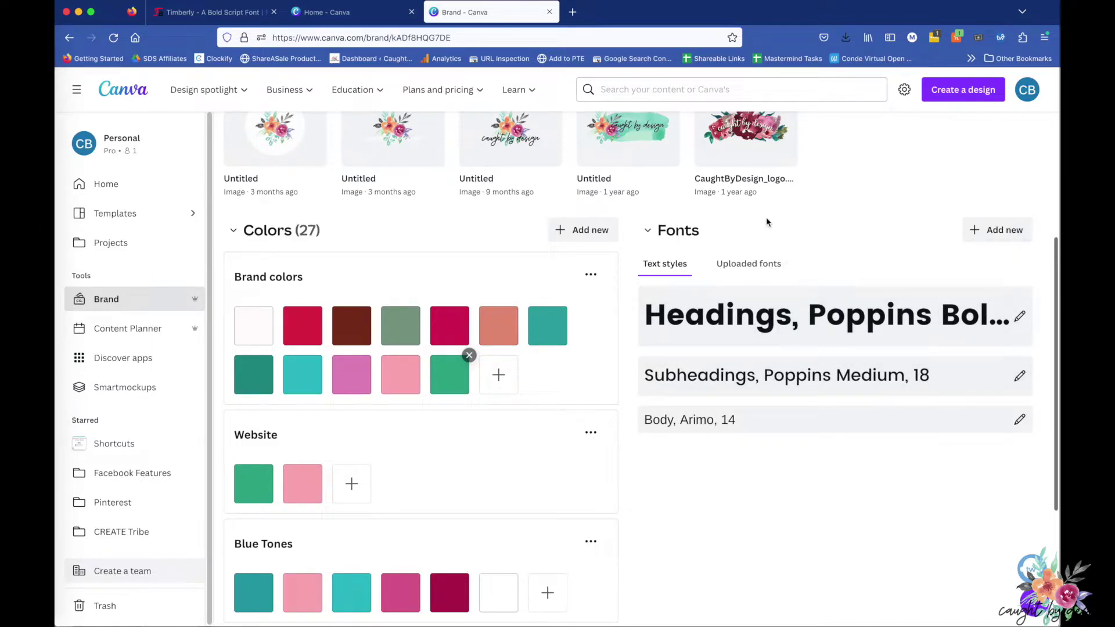
{"action": "left_click", "coordinate": [755, 261]}
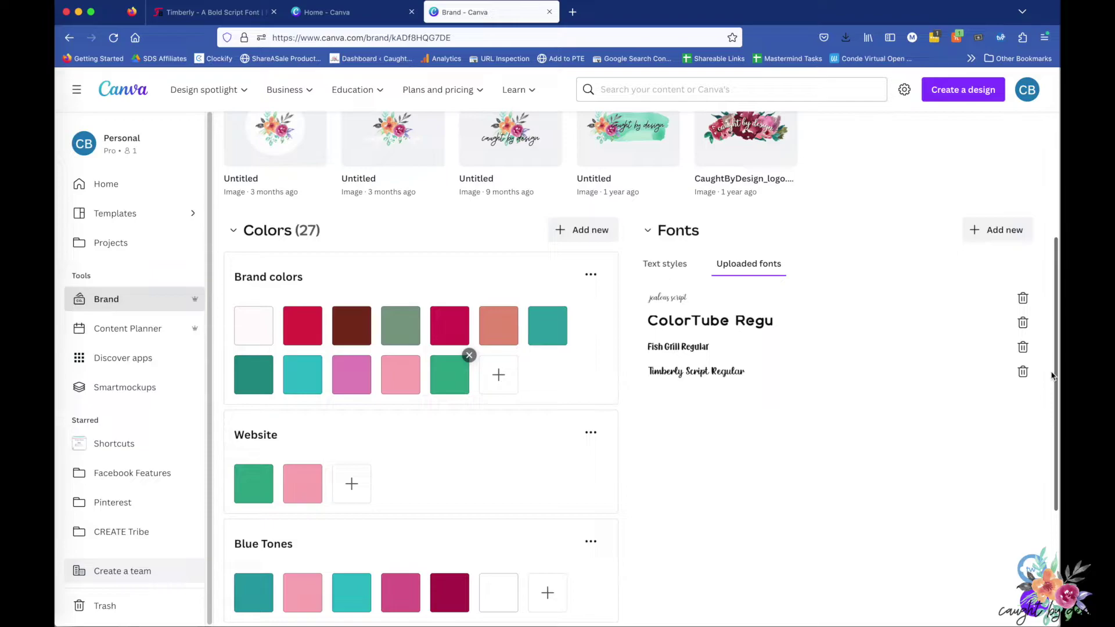
{"action": "left_click", "coordinate": [1023, 373]}
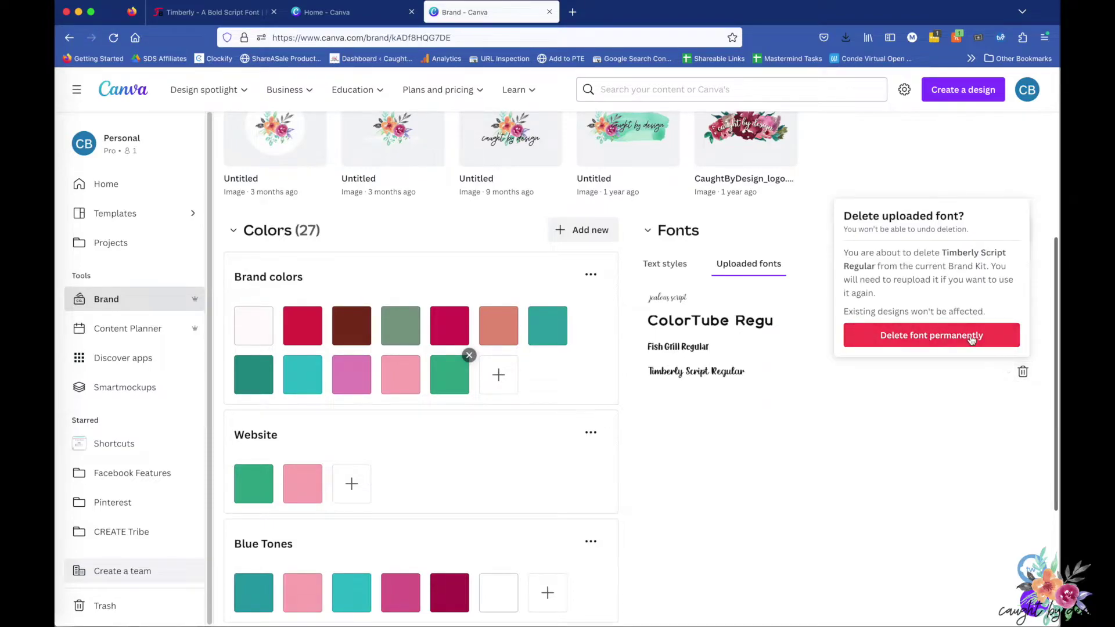
{"action": "left_click", "coordinate": [970, 335]}
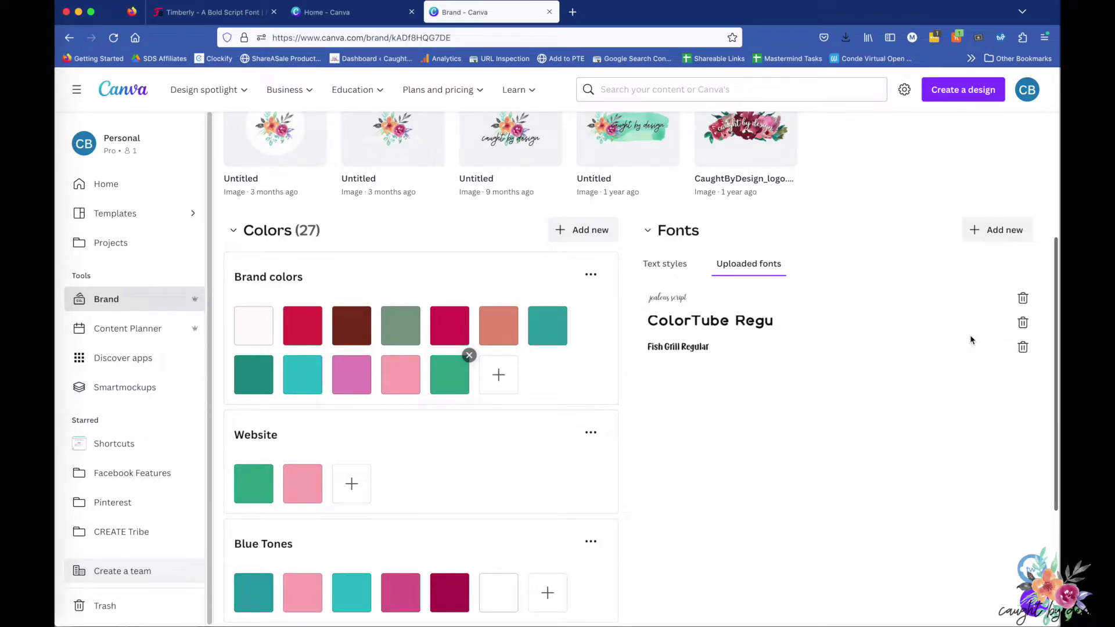
Add TimberlyScript.otf back to the Brand Kit fonts and confirm the upload.
{"action": "left_click", "coordinate": [1003, 231]}
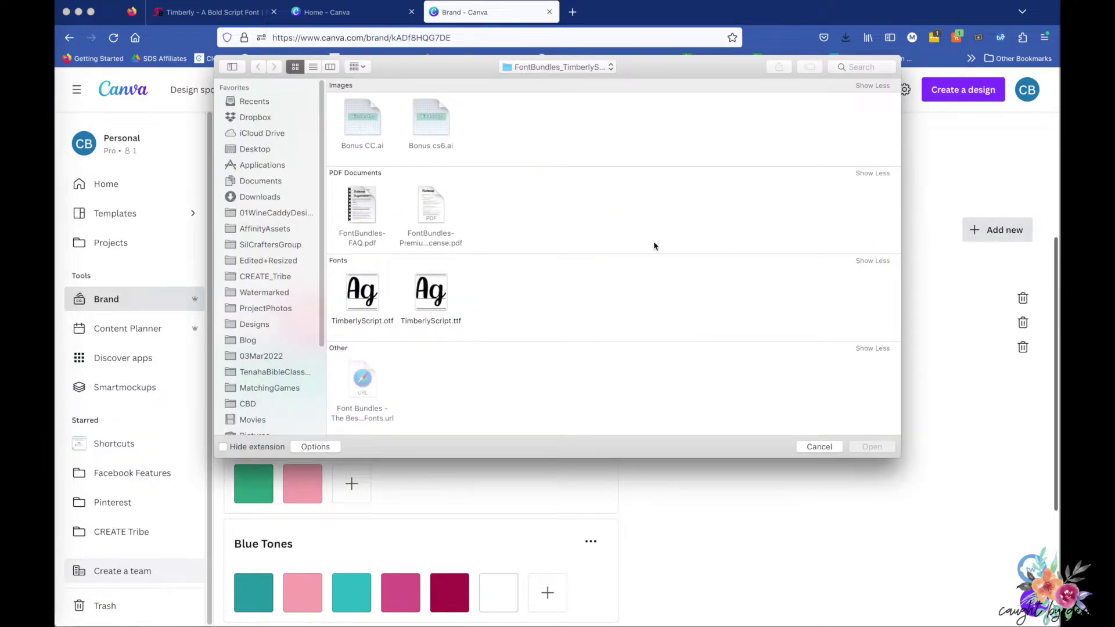
{"action": "left_click", "coordinate": [362, 305]}
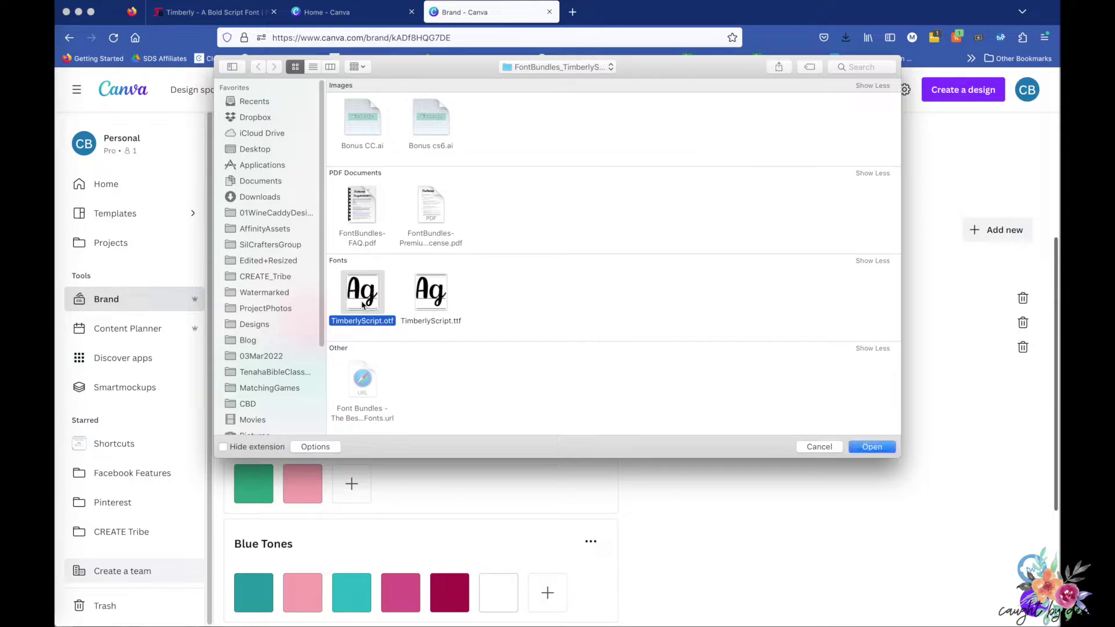
{"action": "left_click", "coordinate": [867, 447]}
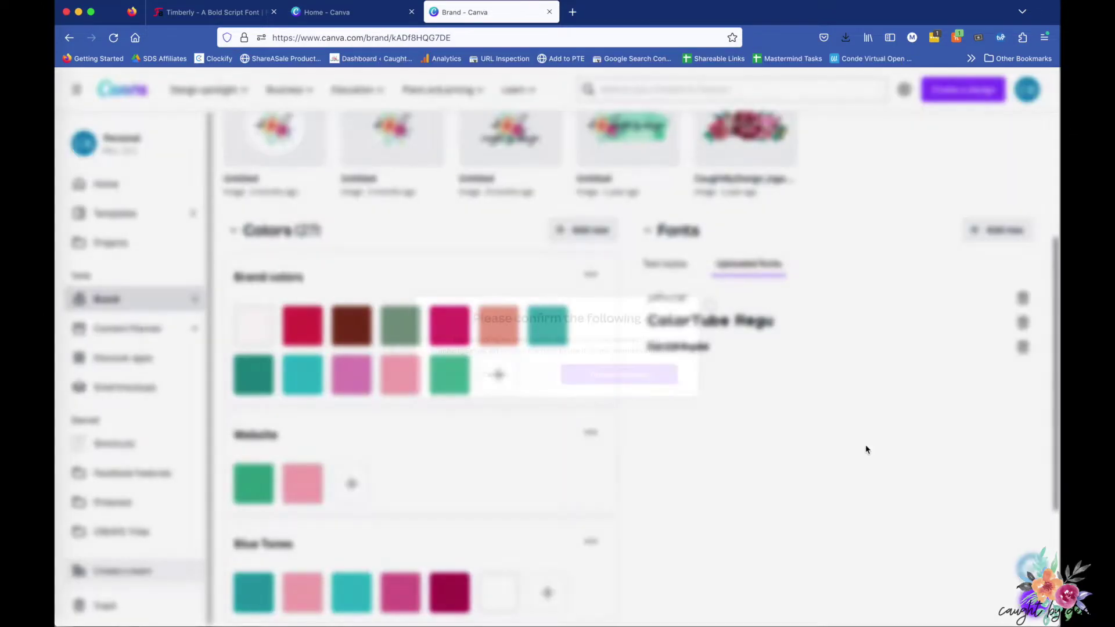
{"action": "left_click", "coordinate": [639, 380]}
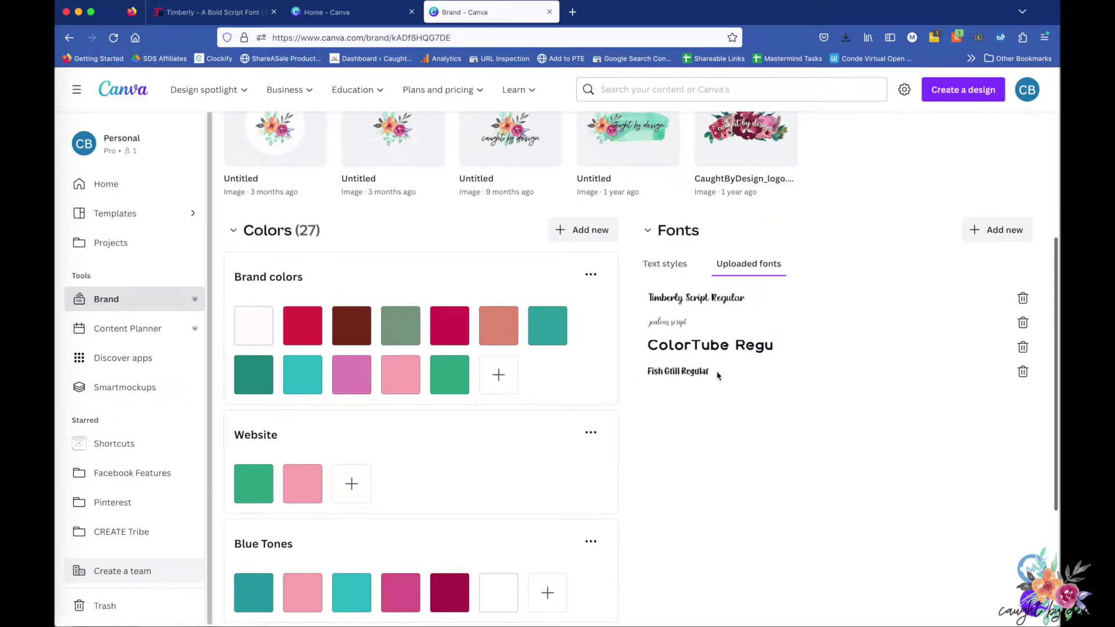
{"action": "left_click", "coordinate": [668, 268]}
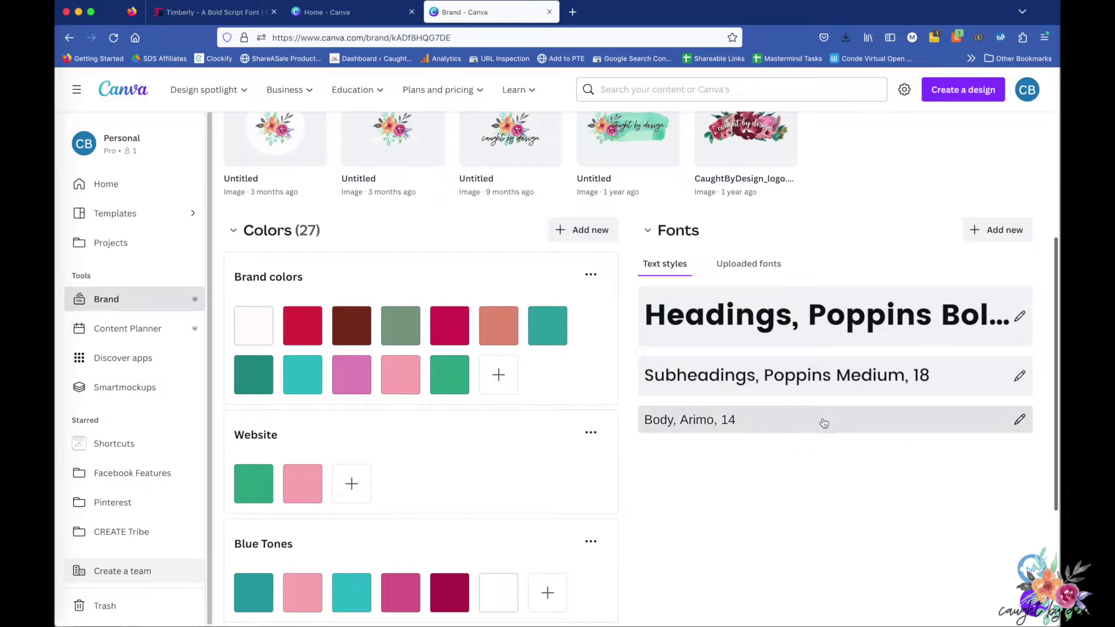
Try Timberly Script Regular as the Brand Kit's Body text font.
{"action": "left_click", "coordinate": [1019, 424]}
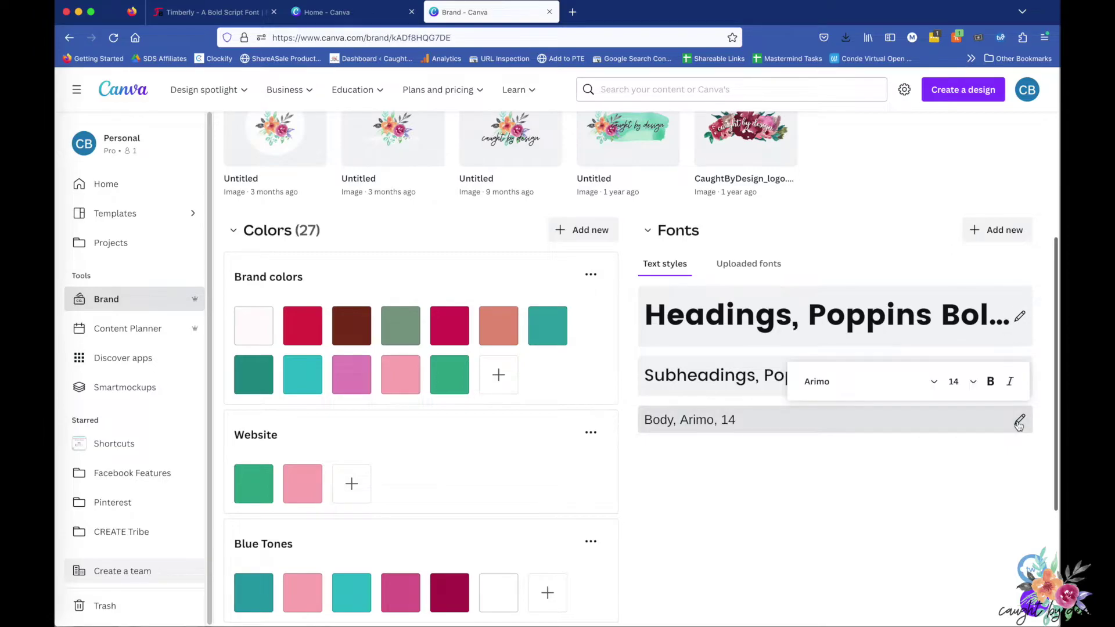
{"action": "left_click", "coordinate": [934, 382]}
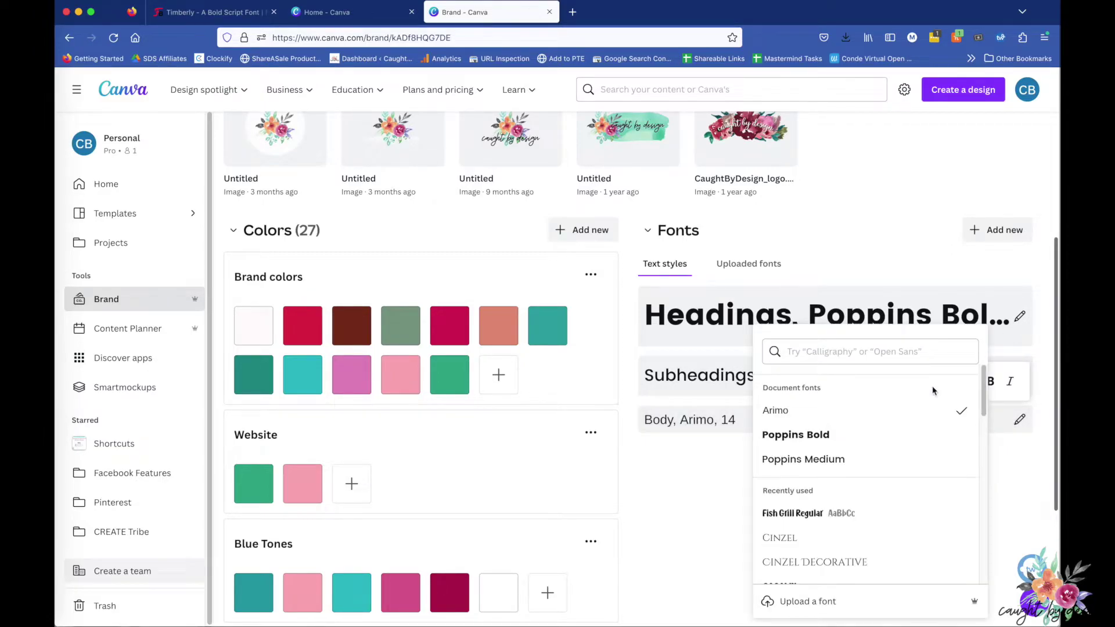
{"action": "scroll", "coordinate": [906, 463], "scroll_direction": "down", "scroll_amount": 2}
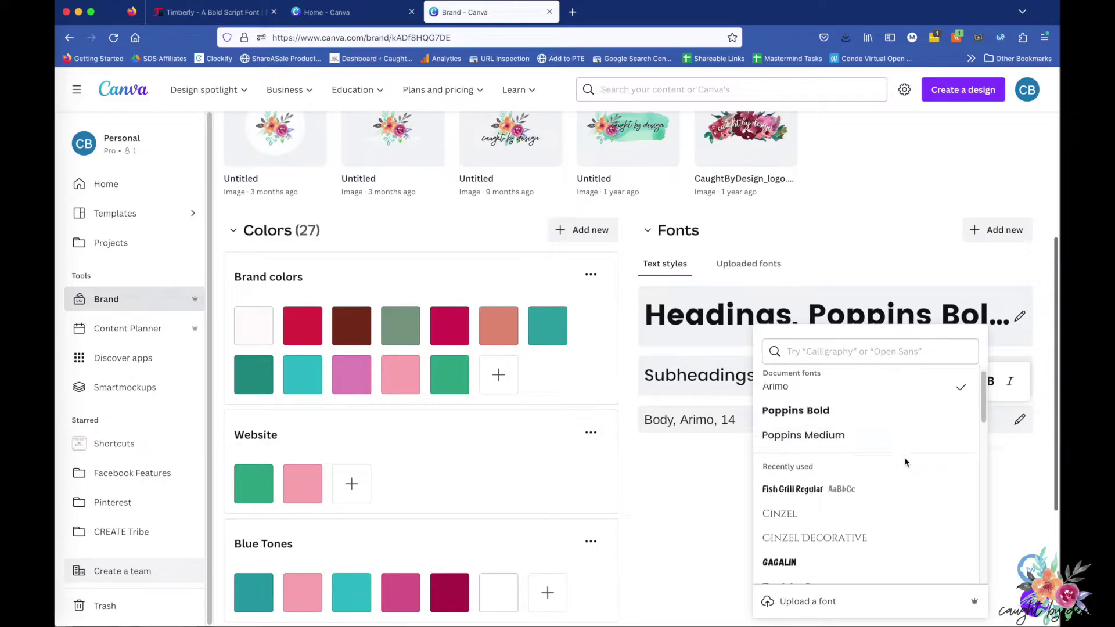
{"action": "scroll", "coordinate": [906, 462], "scroll_direction": "up", "scroll_amount": 2}
{"action": "scroll", "coordinate": [905, 458], "scroll_direction": "down", "scroll_amount": 3}
{"action": "scroll", "coordinate": [906, 458], "scroll_direction": "down", "scroll_amount": 4}
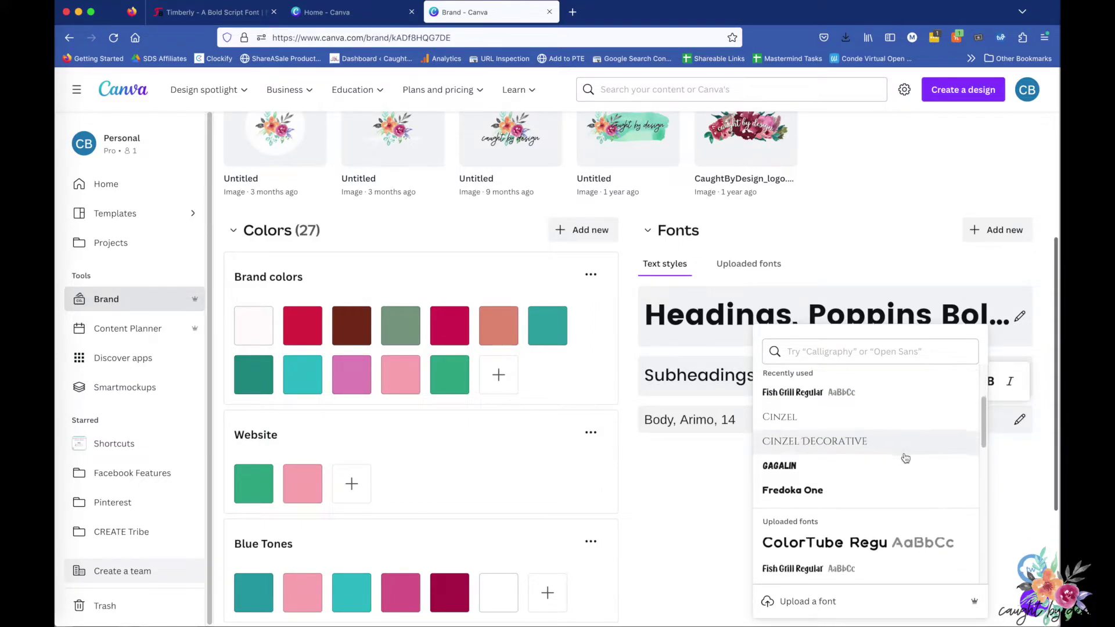
{"action": "scroll", "coordinate": [880, 479], "scroll_direction": "down", "scroll_amount": 1}
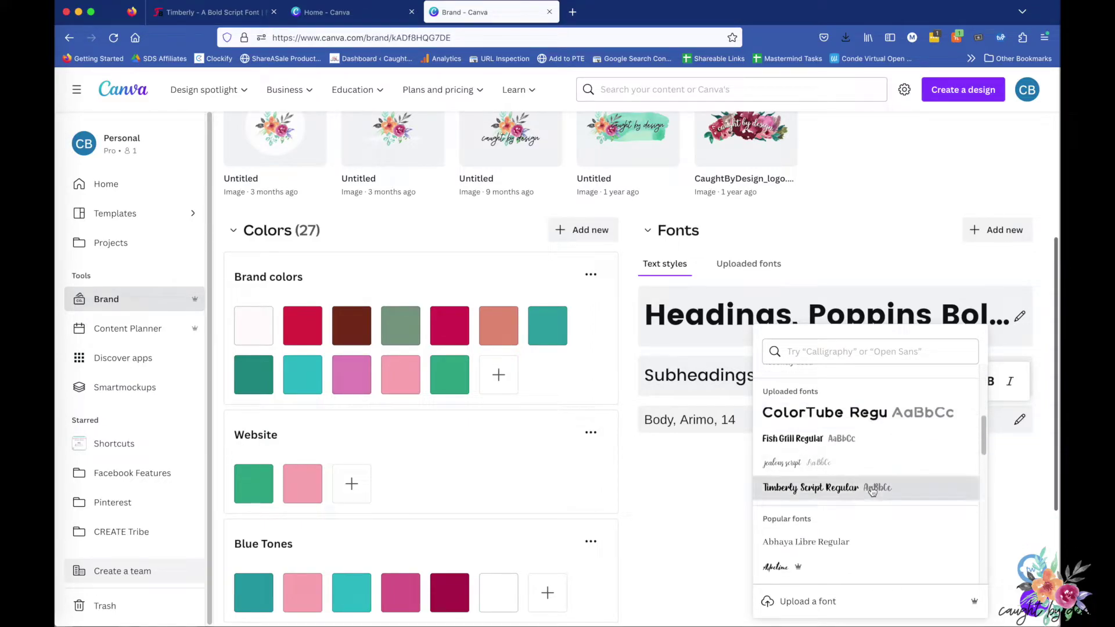
{"action": "left_click", "coordinate": [879, 486]}
{"action": "left_click", "coordinate": [690, 456]}
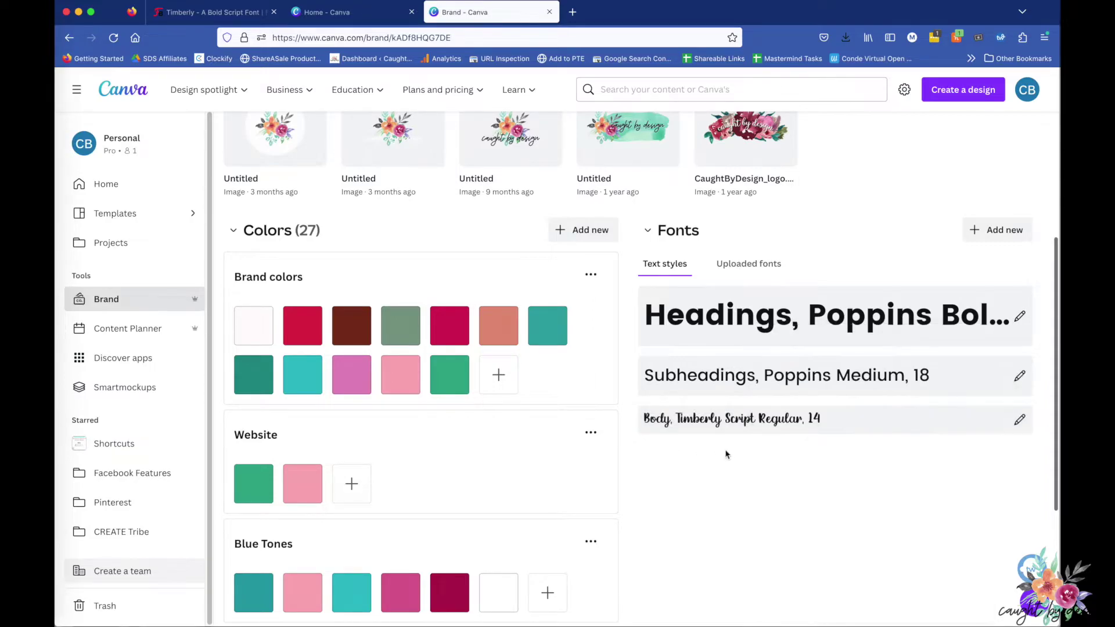
Set the Body text style size to 18 and switch its font back to Arimo.
{"action": "left_click", "coordinate": [1019, 420]}
{"action": "left_click", "coordinate": [963, 388]}
{"action": "type", "text": "18"}
{"action": "key", "text": "Return"}
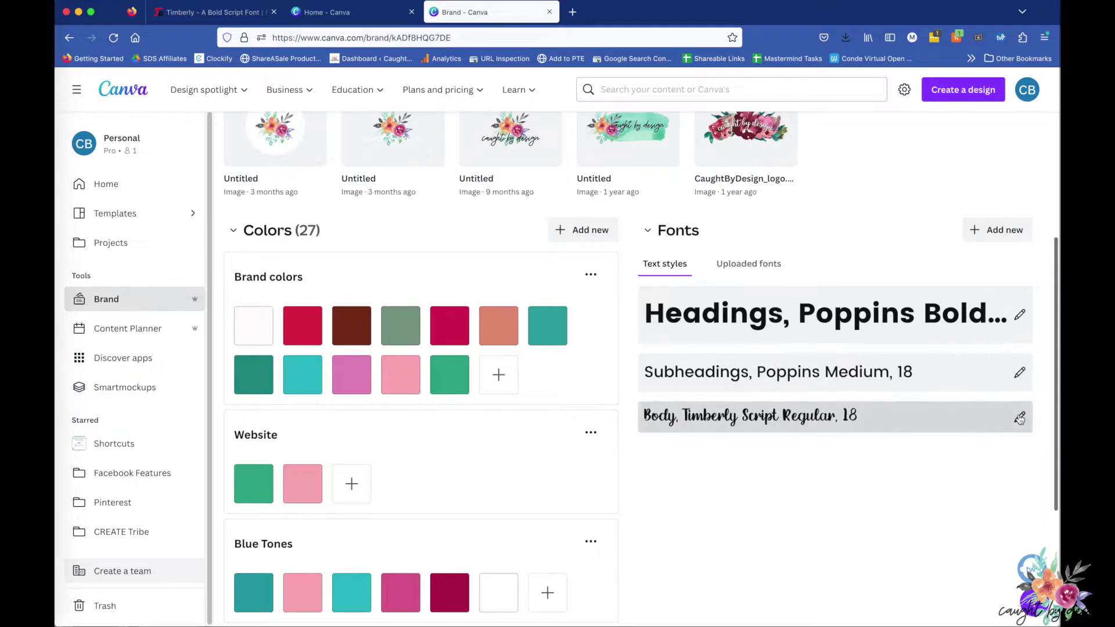
{"action": "left_click", "coordinate": [935, 379]}
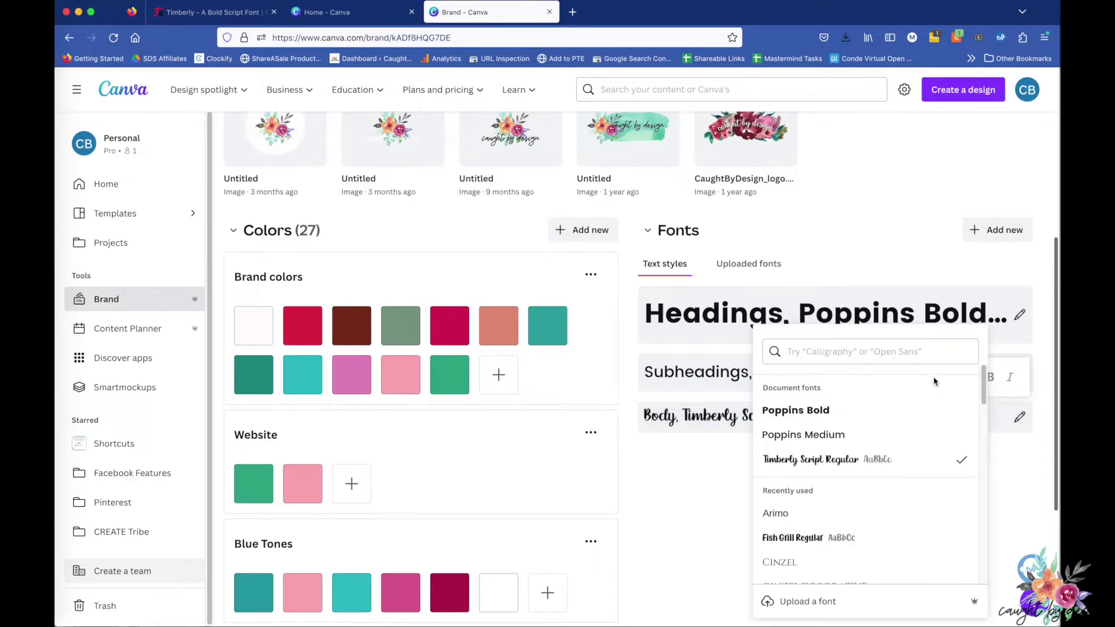
{"action": "left_click", "coordinate": [841, 512]}
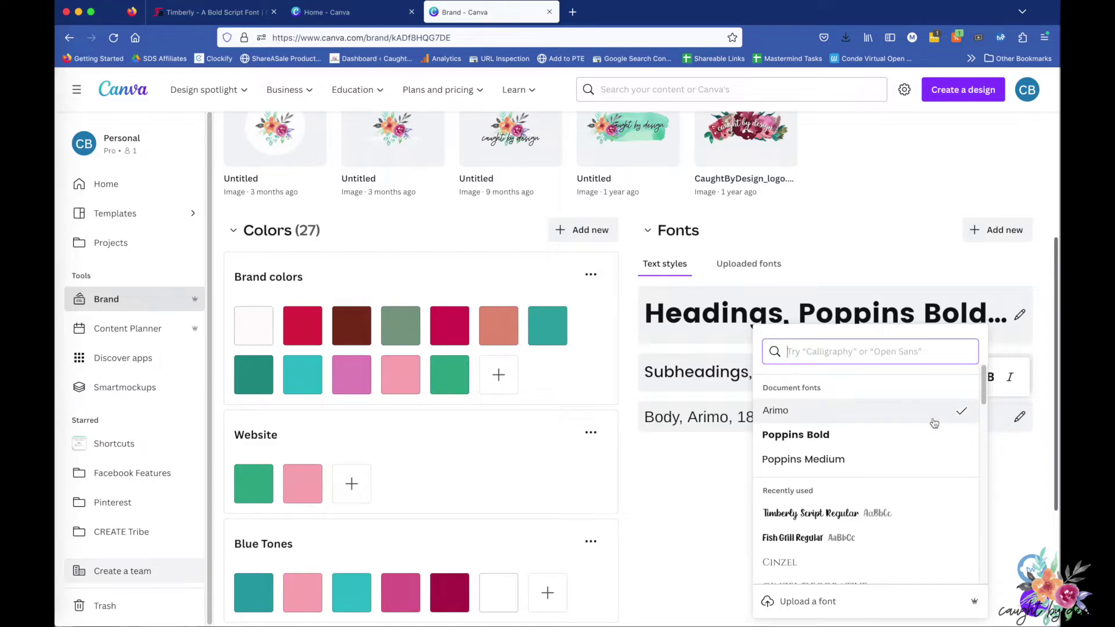
{"action": "left_click", "coordinate": [1008, 455]}
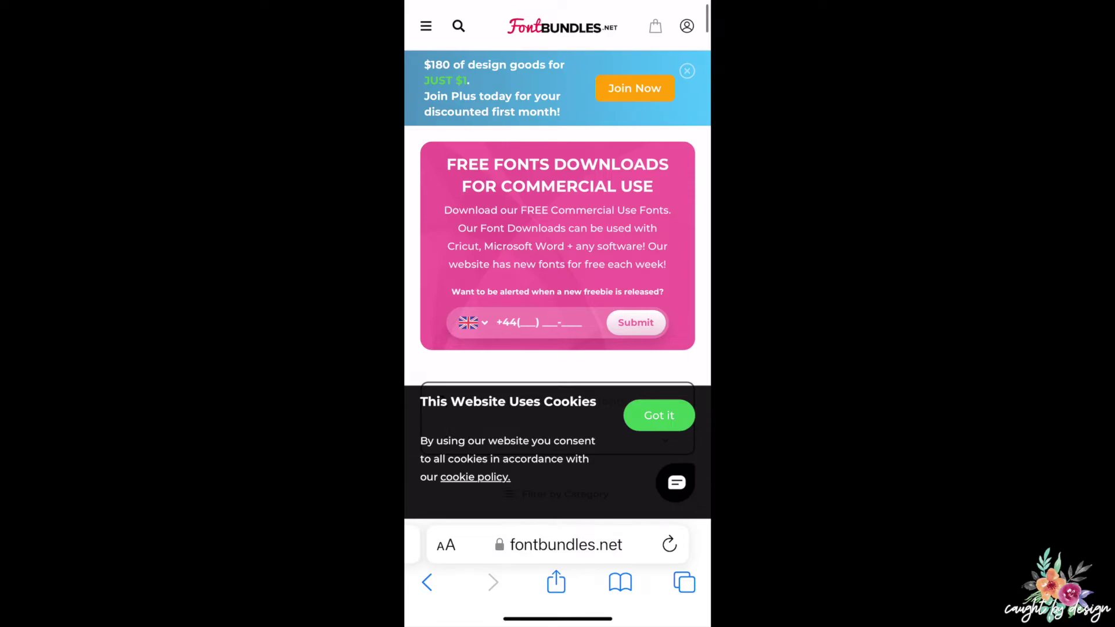
Dismiss the cookie notice and download the free South Australia font zip from Font Bundles.
{"action": "left_click", "coordinate": [659, 415]}
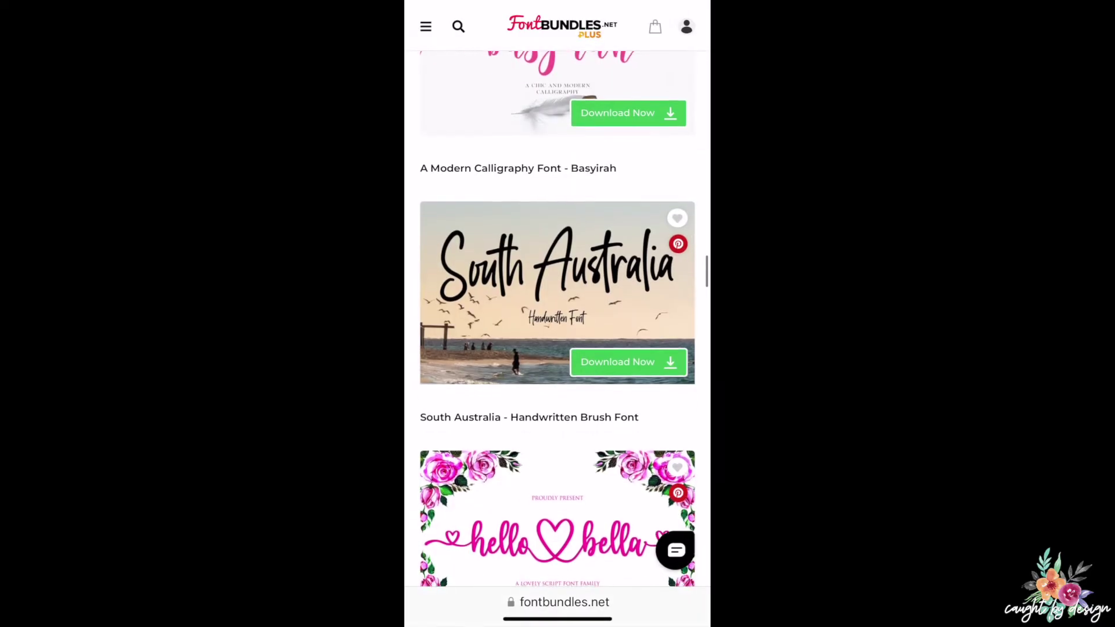
{"action": "left_click", "coordinate": [628, 340]}
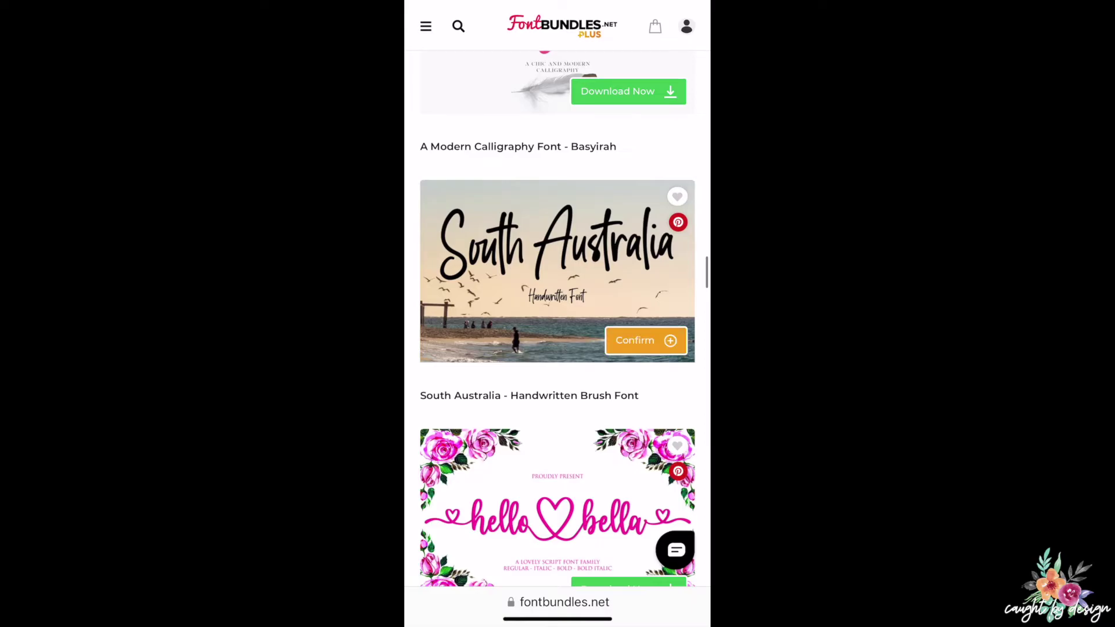
{"action": "left_click", "coordinate": [645, 341]}
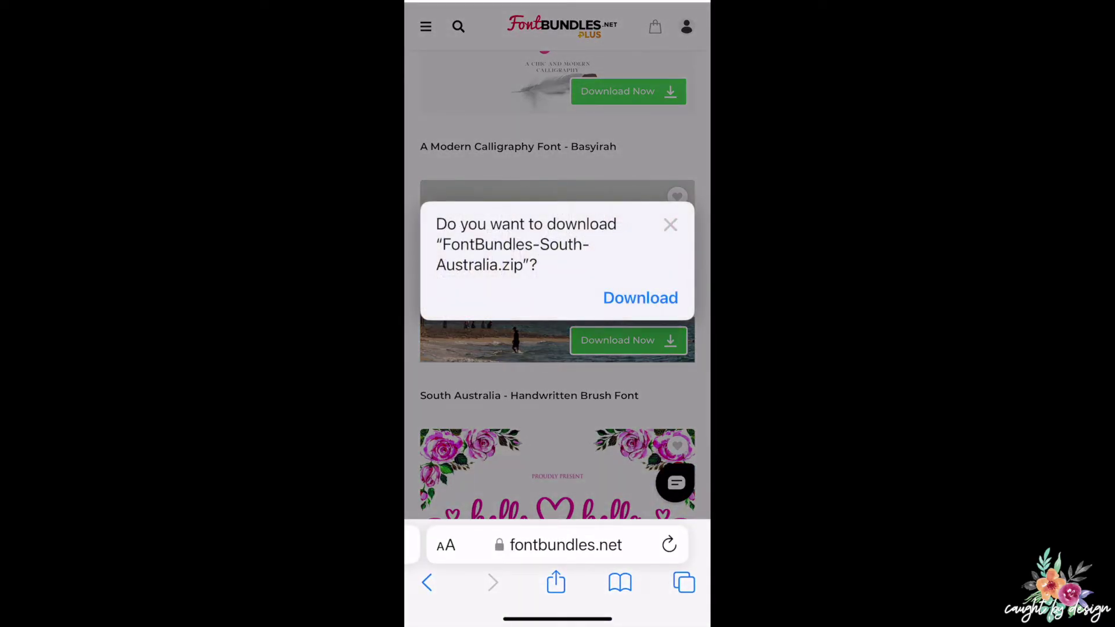
{"action": "left_click", "coordinate": [640, 298]}
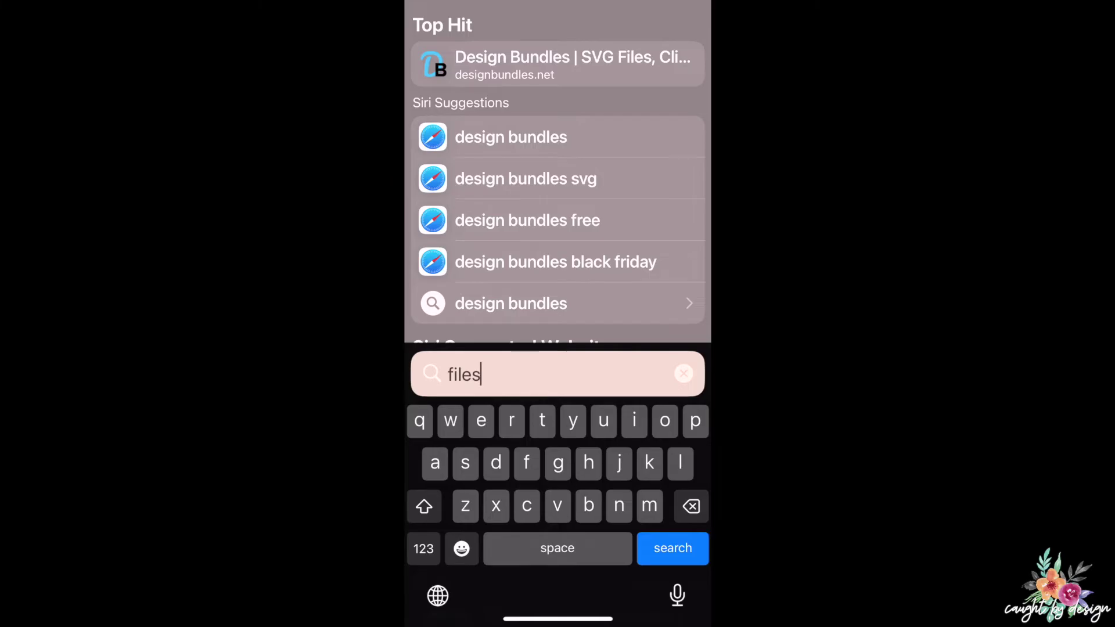
Run the Spotlight search for 'files' to find the Files app.
{"action": "key", "text": "Return"}
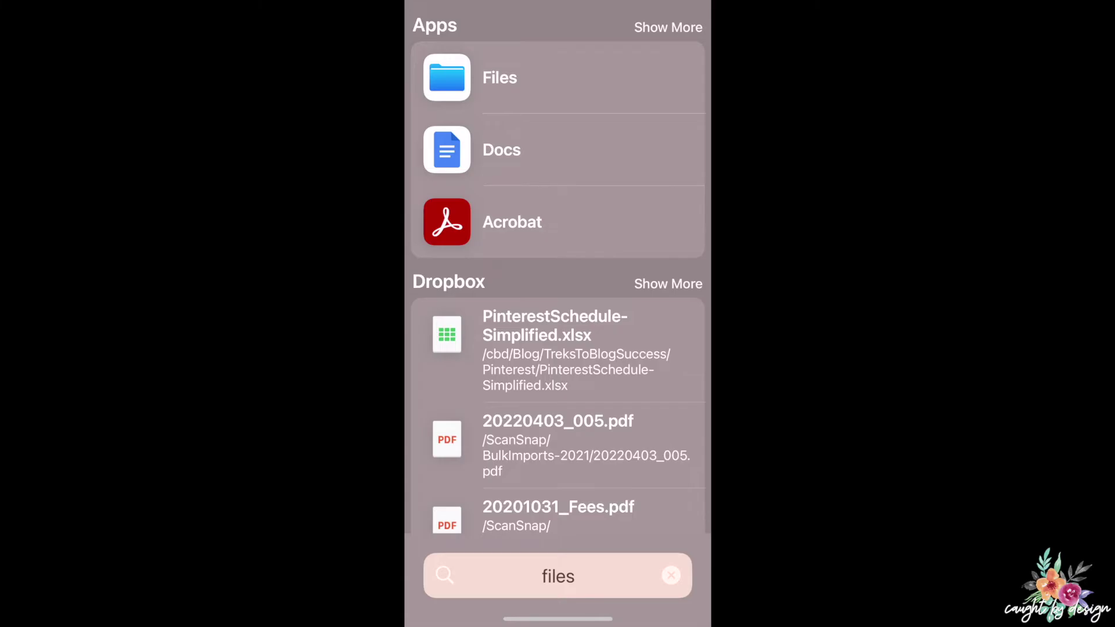
In Files, uncompress the South Australia zip and open the extracted FontBundles South Australia folder.
{"action": "left_click", "coordinate": [464, 77]}
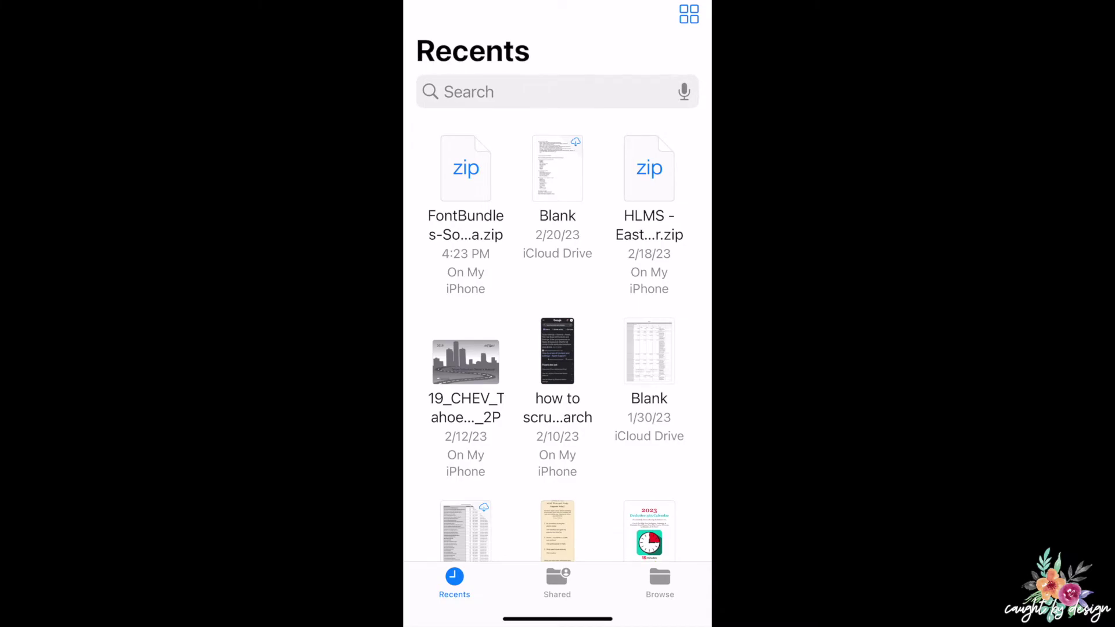
{"action": "left_click", "coordinate": [466, 168]}
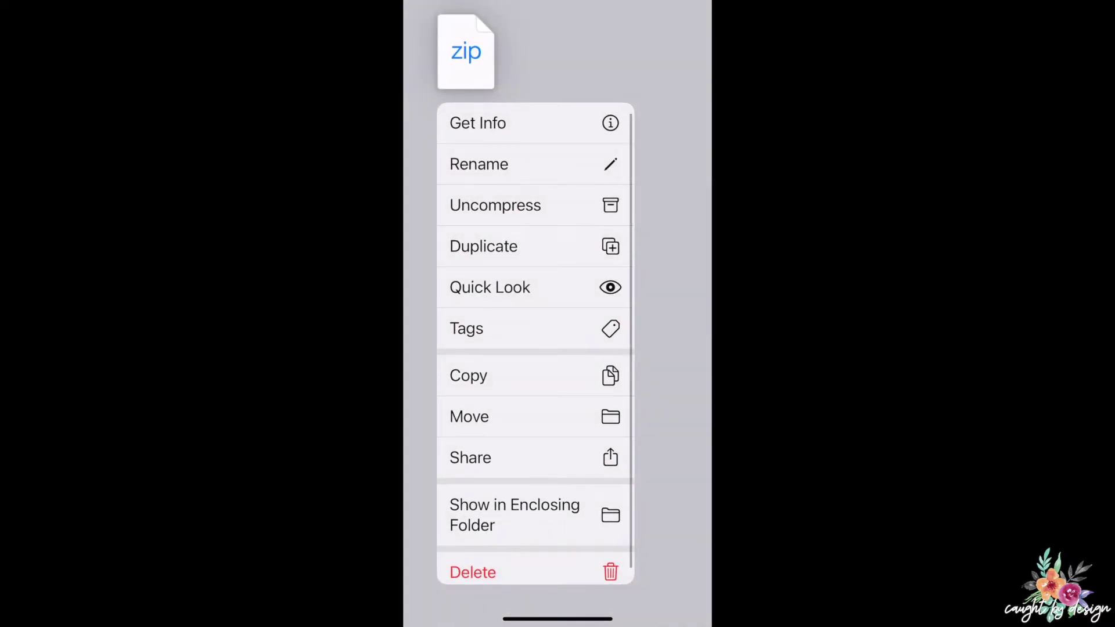
{"action": "left_click", "coordinate": [496, 205]}
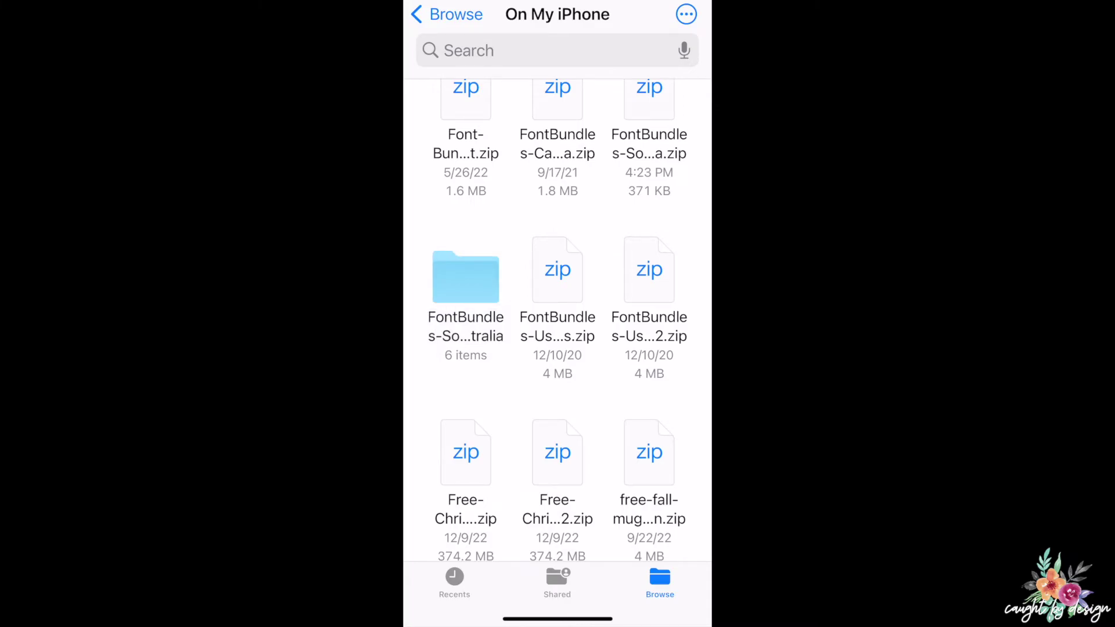
{"action": "left_click", "coordinate": [466, 277]}
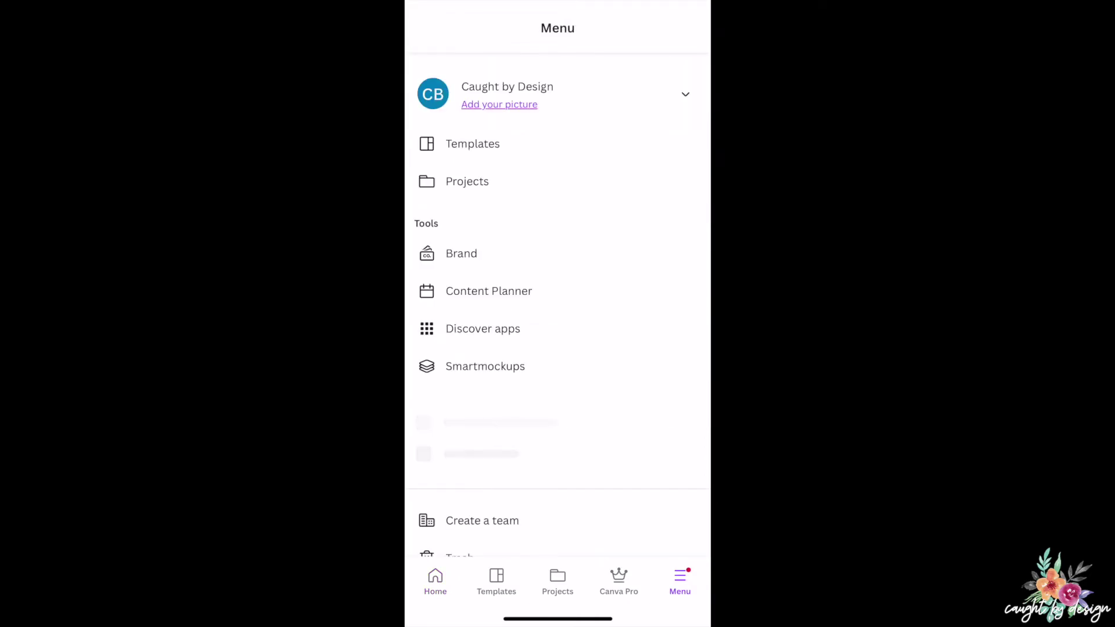
Upload SouthAustralia-Regular.otf to the Brand Kit's uploaded fonts, confirming font ownership.
{"action": "left_click", "coordinate": [461, 253]}
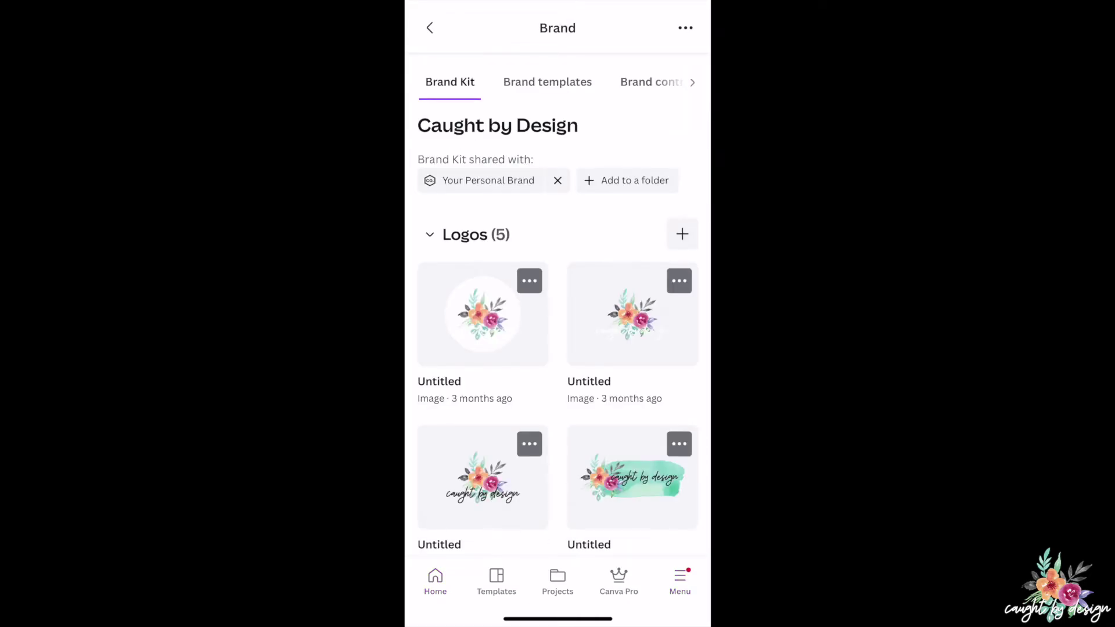
{"action": "scroll", "coordinate": [558, 302], "scroll_direction": "down", "scroll_amount": 10}
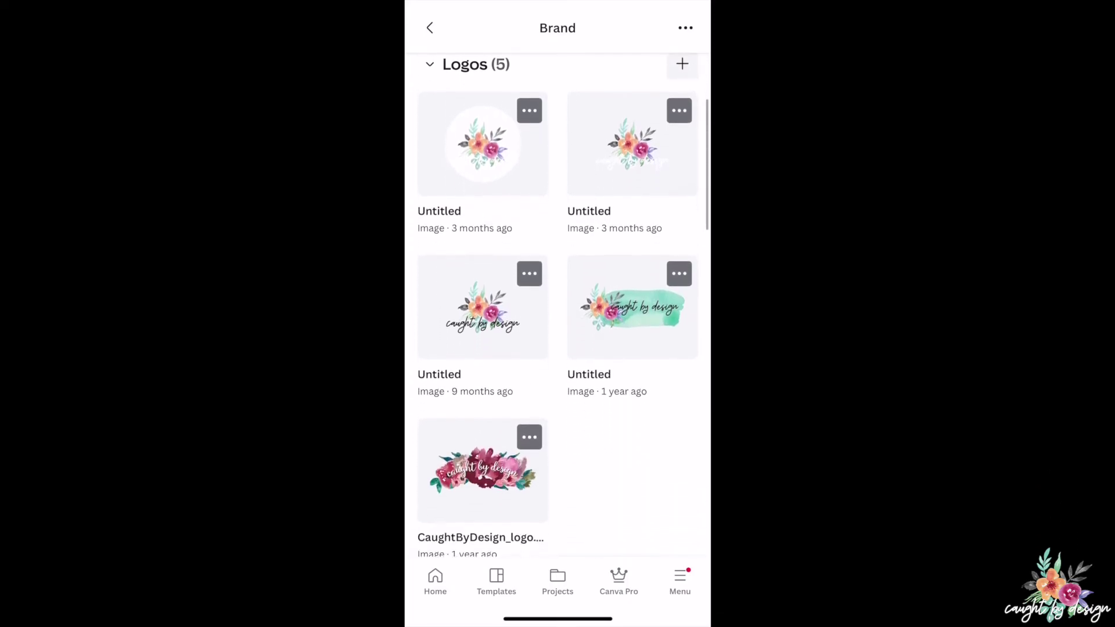
{"action": "scroll", "coordinate": [558, 302], "scroll_direction": "down", "scroll_amount": 10}
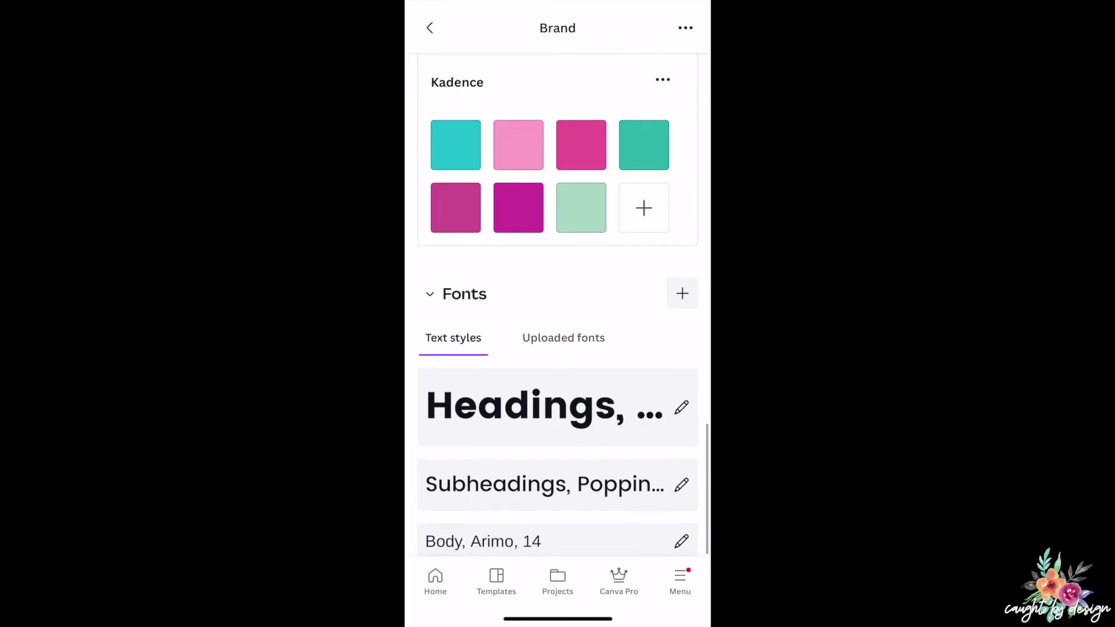
{"action": "left_click", "coordinate": [564, 337]}
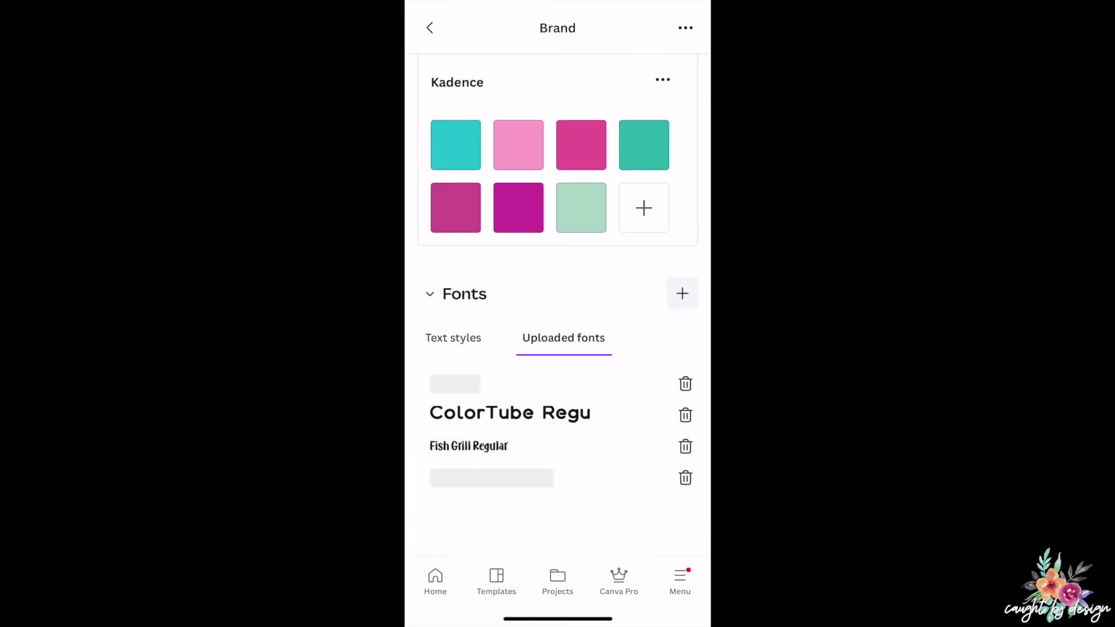
{"action": "left_click", "coordinate": [683, 293]}
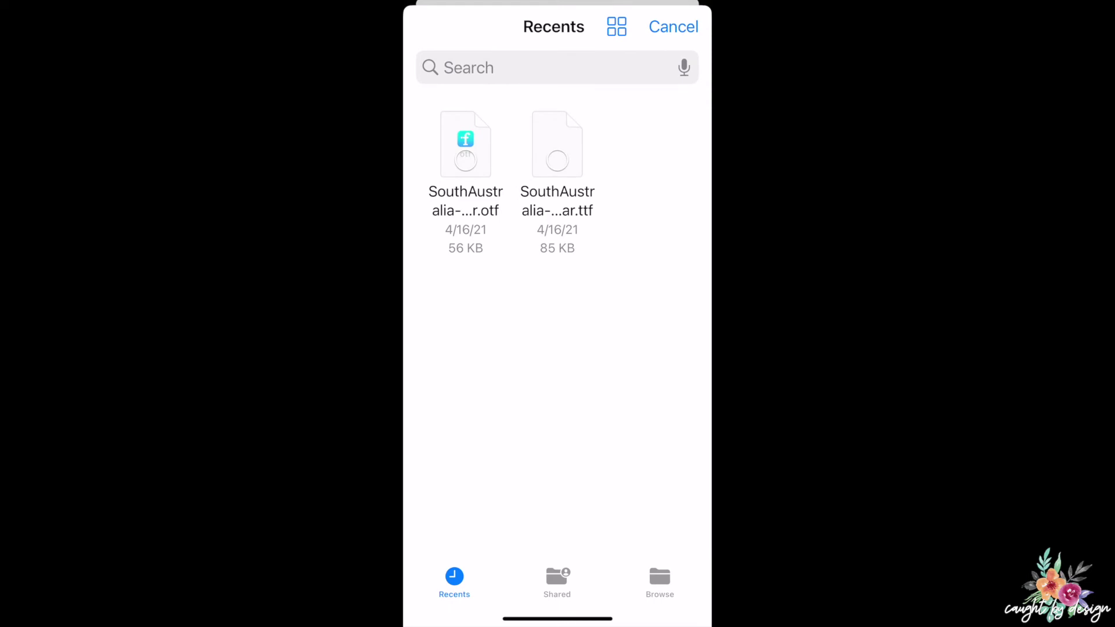
{"action": "left_click", "coordinate": [465, 144]}
{"action": "left_click", "coordinate": [675, 26]}
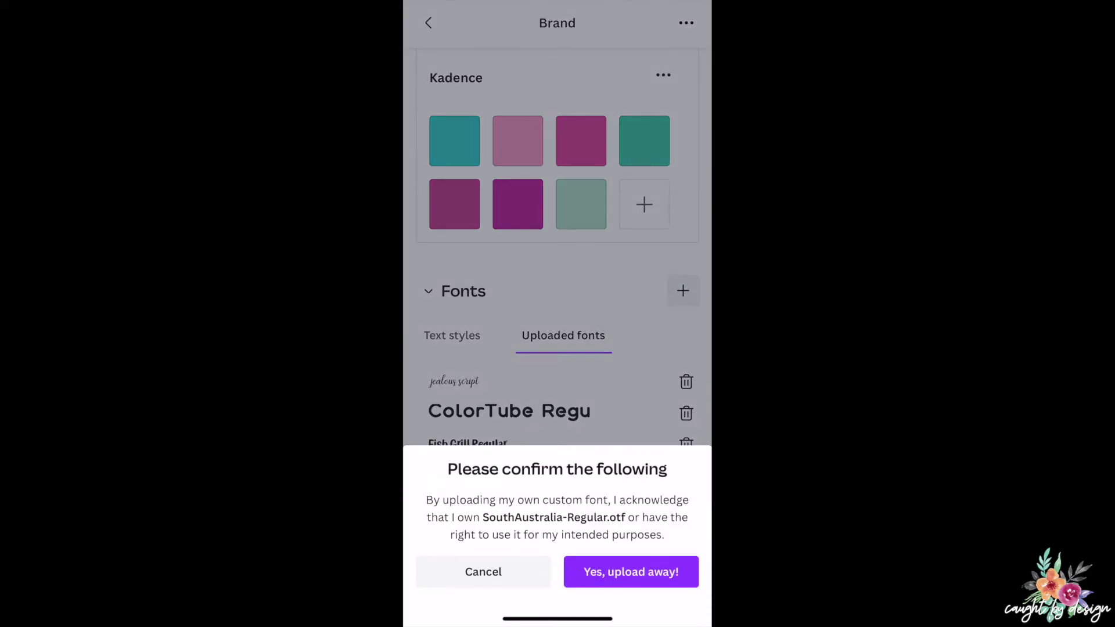
{"action": "left_click", "coordinate": [631, 572]}
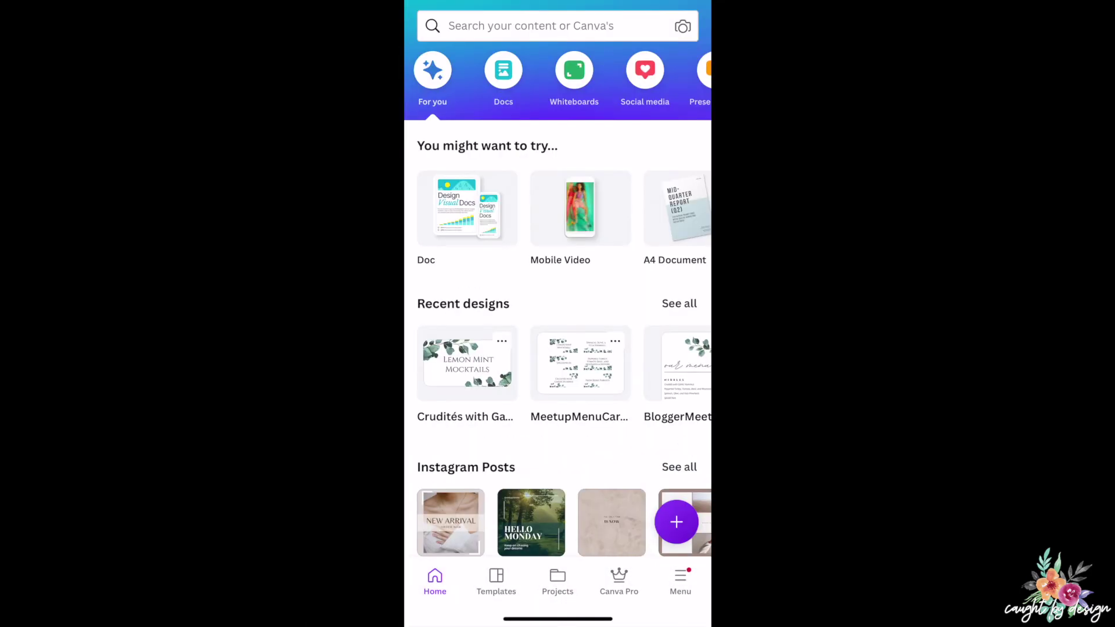
{"action": "left_click", "coordinate": [674, 520]}
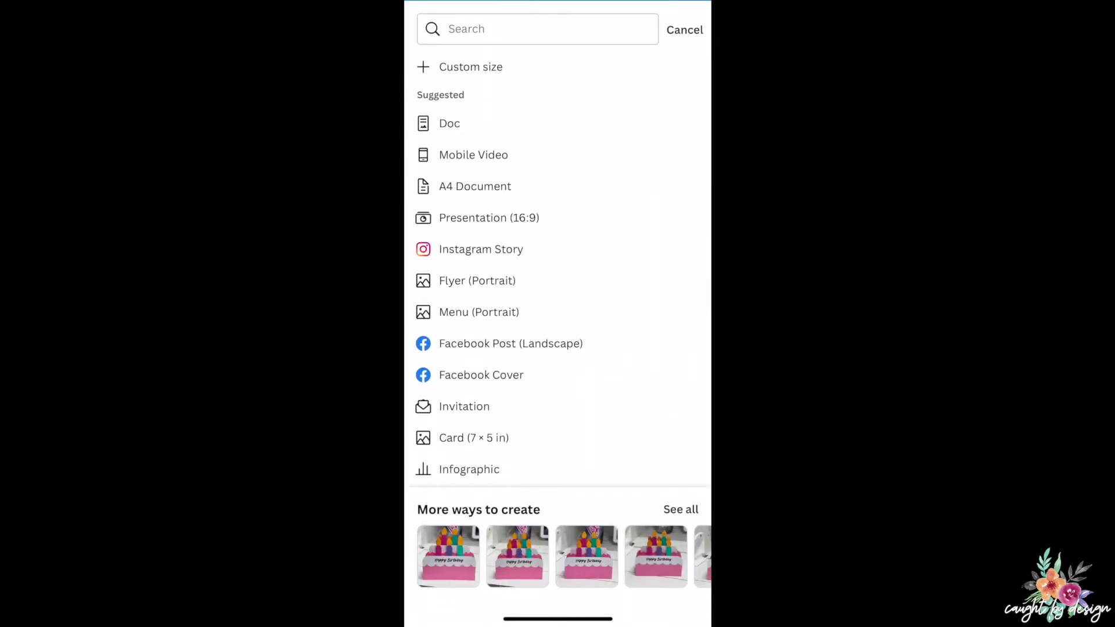
Create a custom-size design and add a text box to the page.
{"action": "left_click", "coordinate": [470, 66]}
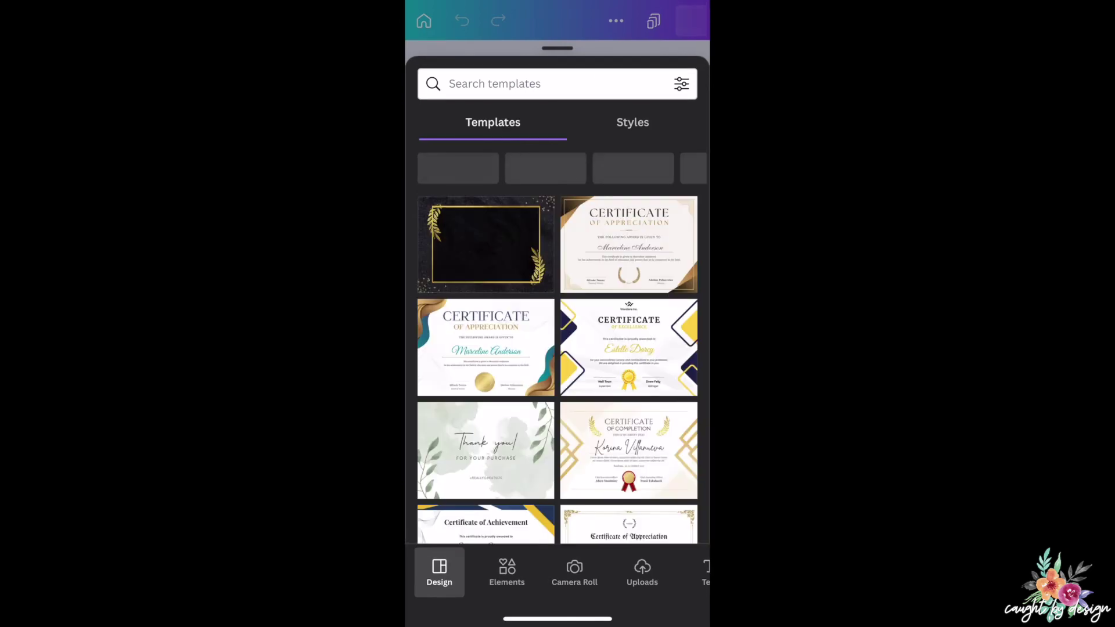
{"action": "scroll", "coordinate": [558, 572], "scroll_direction": "right", "scroll_amount": 3}
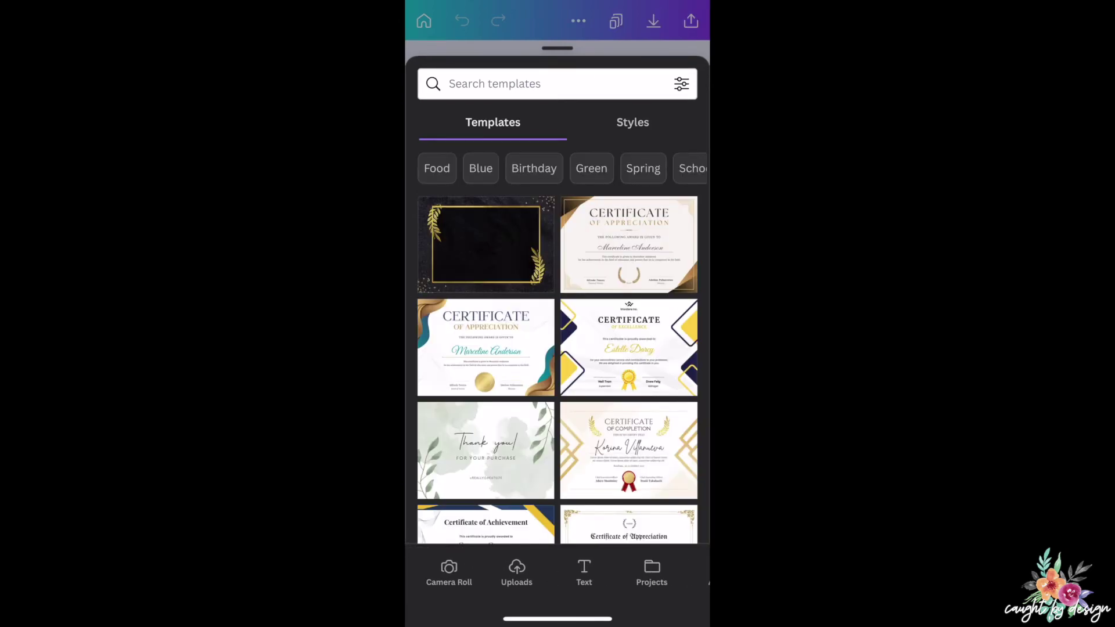
{"action": "left_click", "coordinate": [583, 572]}
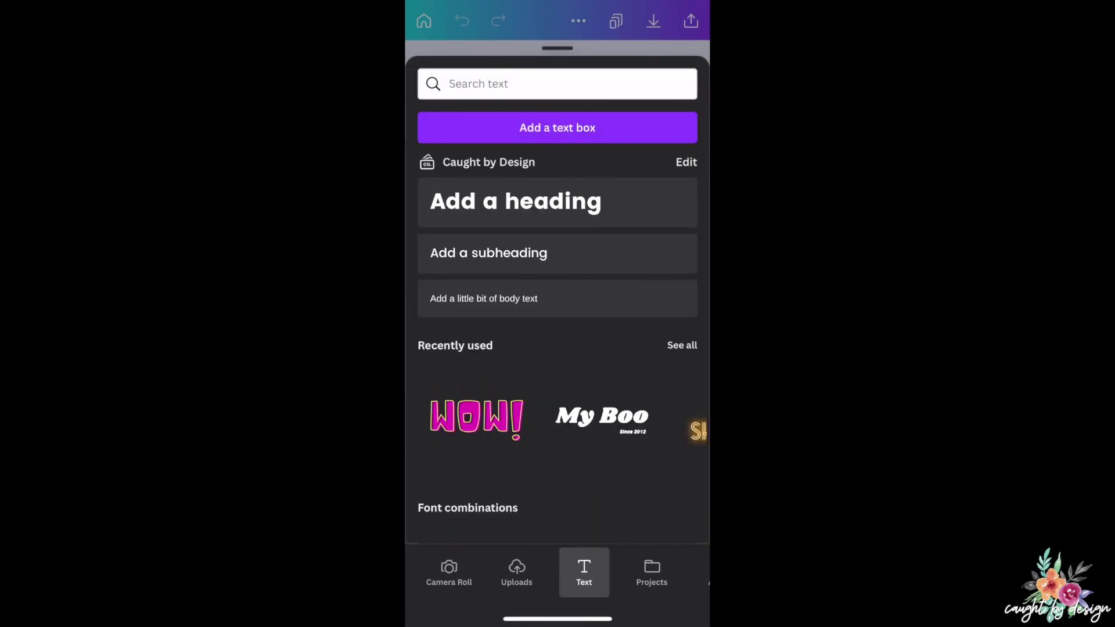
{"action": "left_click", "coordinate": [557, 128]}
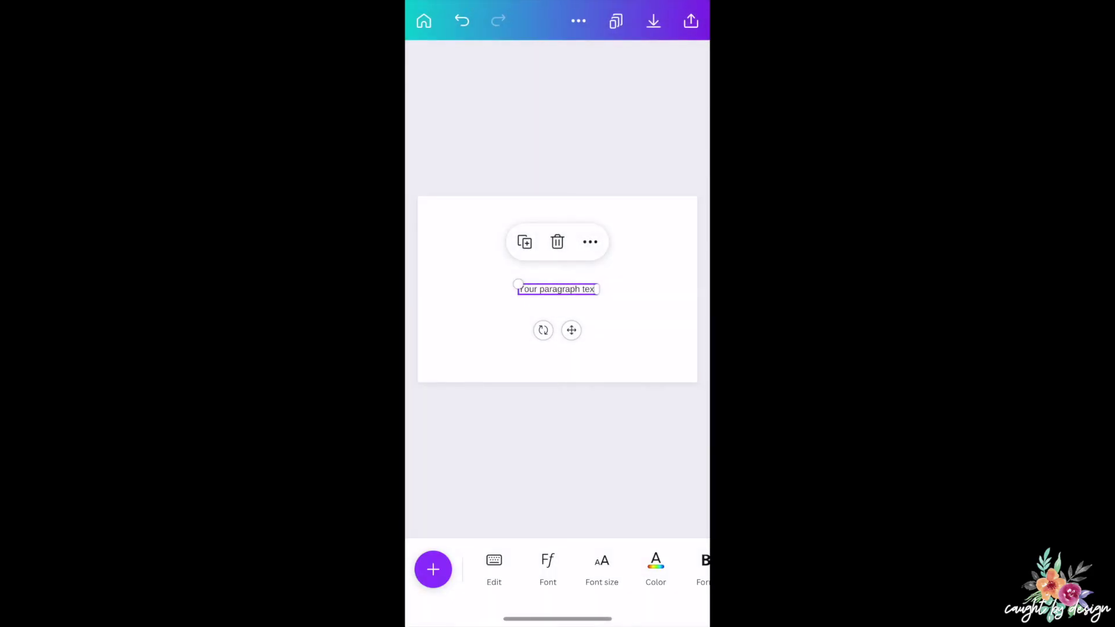
Set the text box font to South Australia Regular and centre it on the page.
{"action": "left_click", "coordinate": [548, 569]}
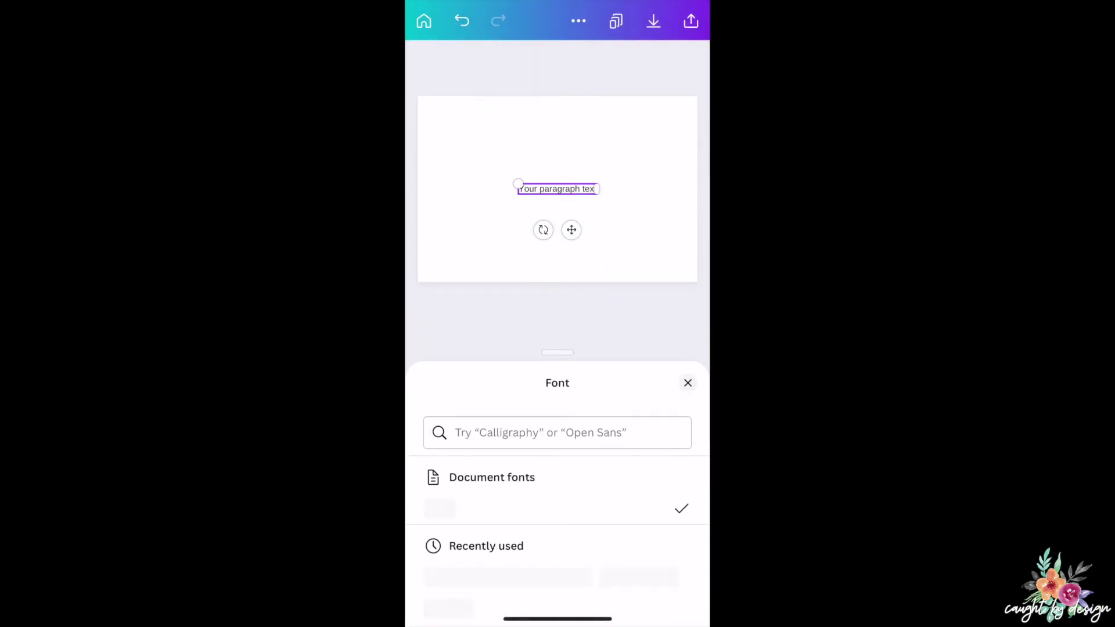
{"action": "scroll", "coordinate": [558, 511], "scroll_direction": "down", "scroll_amount": 10}
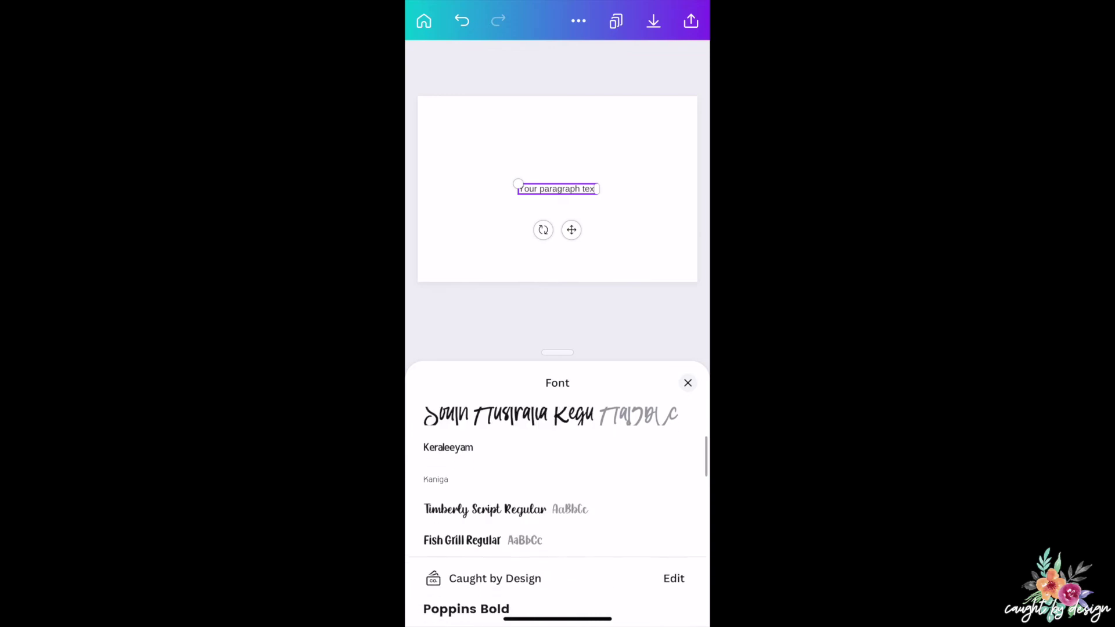
{"action": "scroll", "coordinate": [557, 511], "scroll_direction": "down", "scroll_amount": 3}
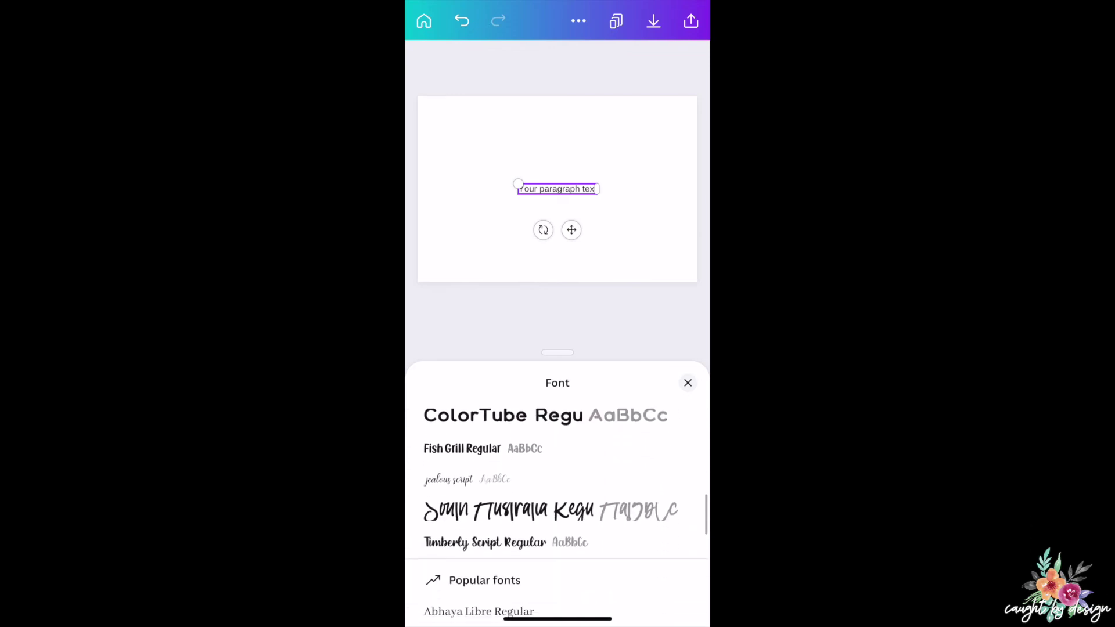
{"action": "left_click", "coordinate": [549, 511]}
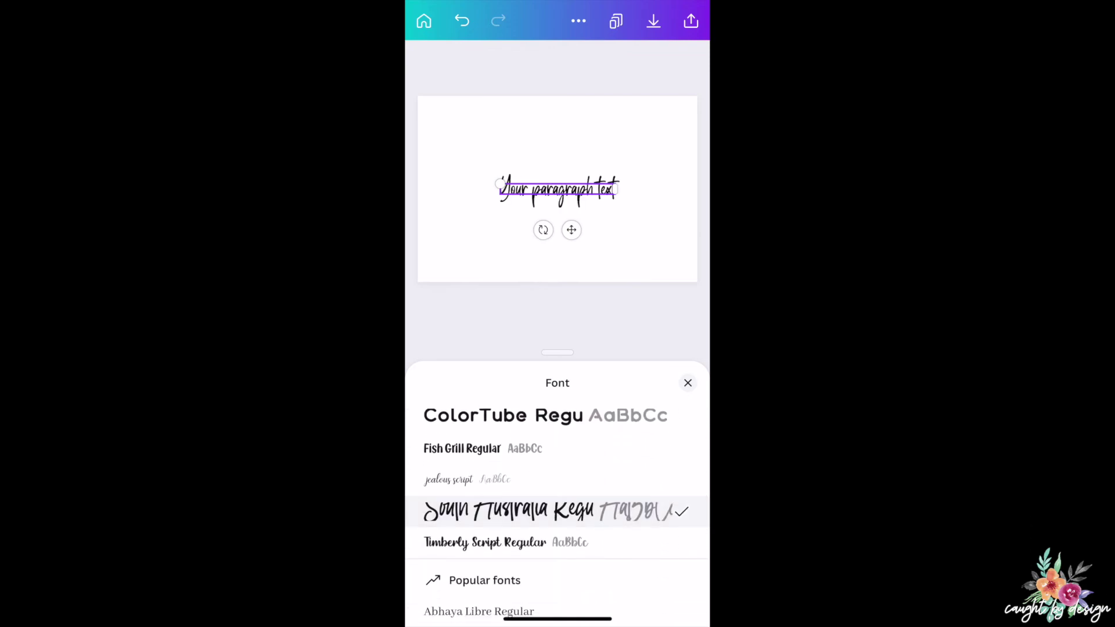
{"action": "left_click", "coordinate": [688, 383]}
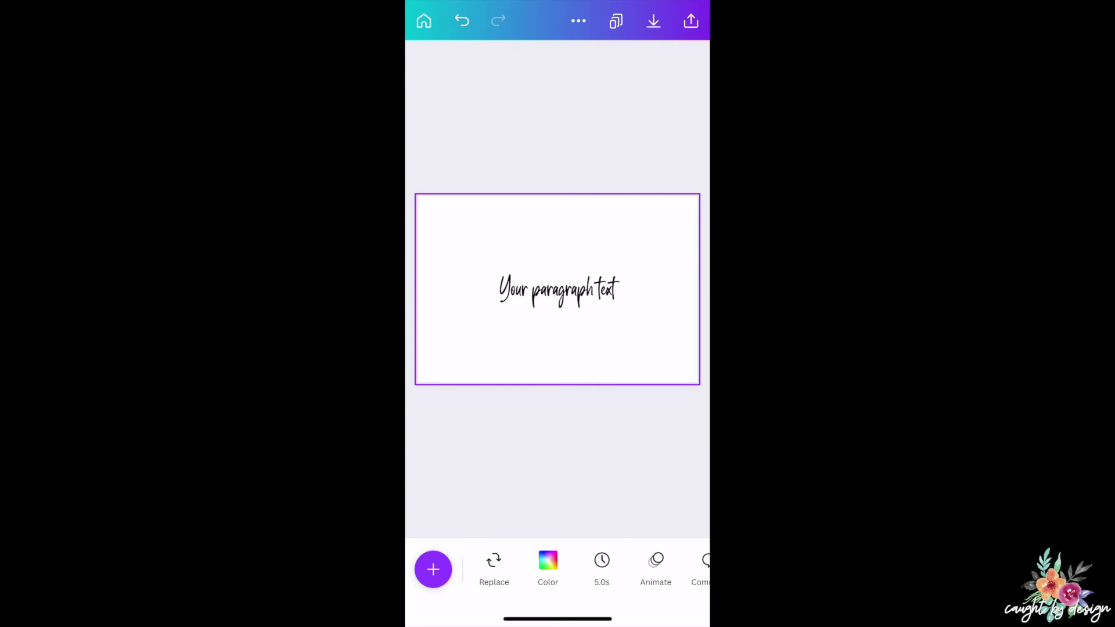
{"action": "left_click", "coordinate": [558, 290]}
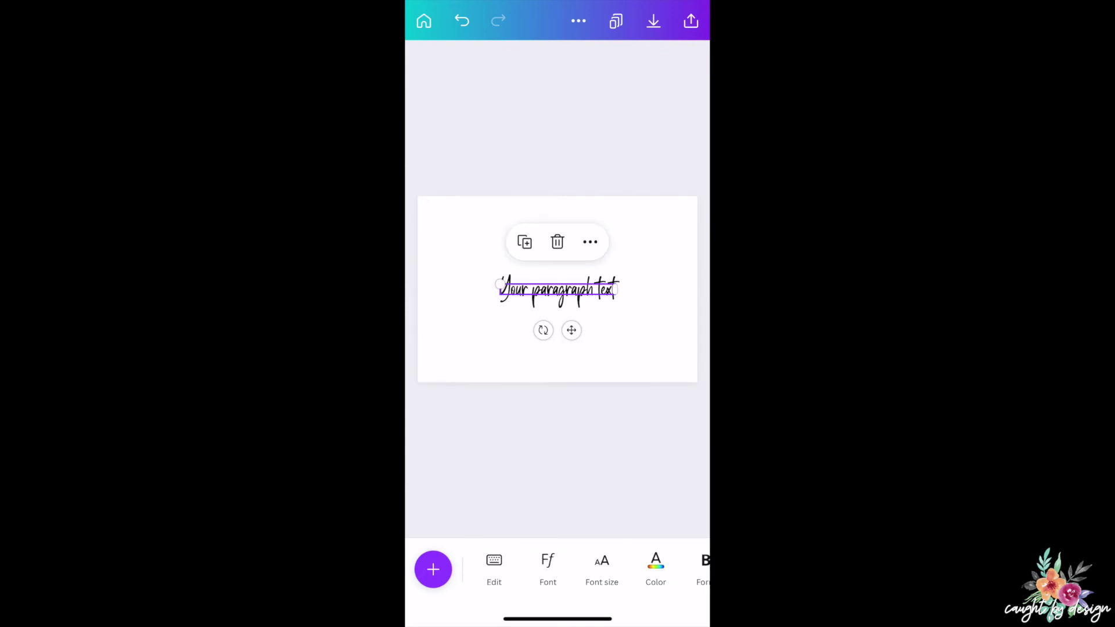
{"action": "mouse_move", "coordinate": [559, 289]}
{"action": "left_mouse_down"}
{"action": "mouse_move", "coordinate": [575, 316]}
{"action": "mouse_move", "coordinate": [559, 289]}
{"action": "left_mouse_up"}
{"action": "left_click", "coordinate": [558, 464]}
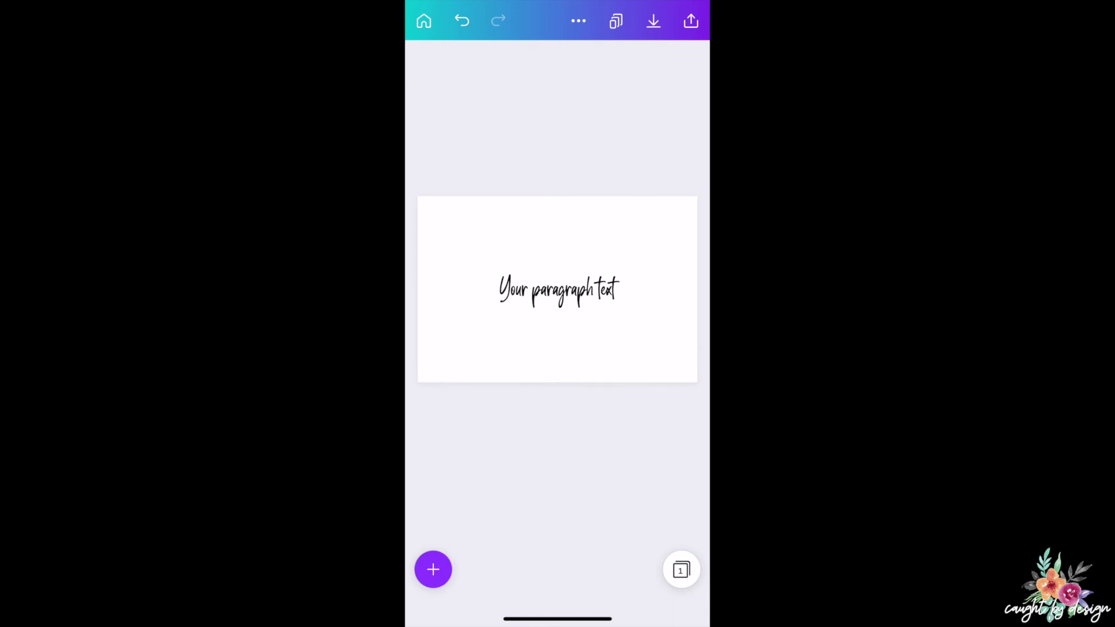
Enlarge the South Australia paragraph text from size 14 to 30, then deselect it.
{"action": "left_click", "coordinate": [559, 289]}
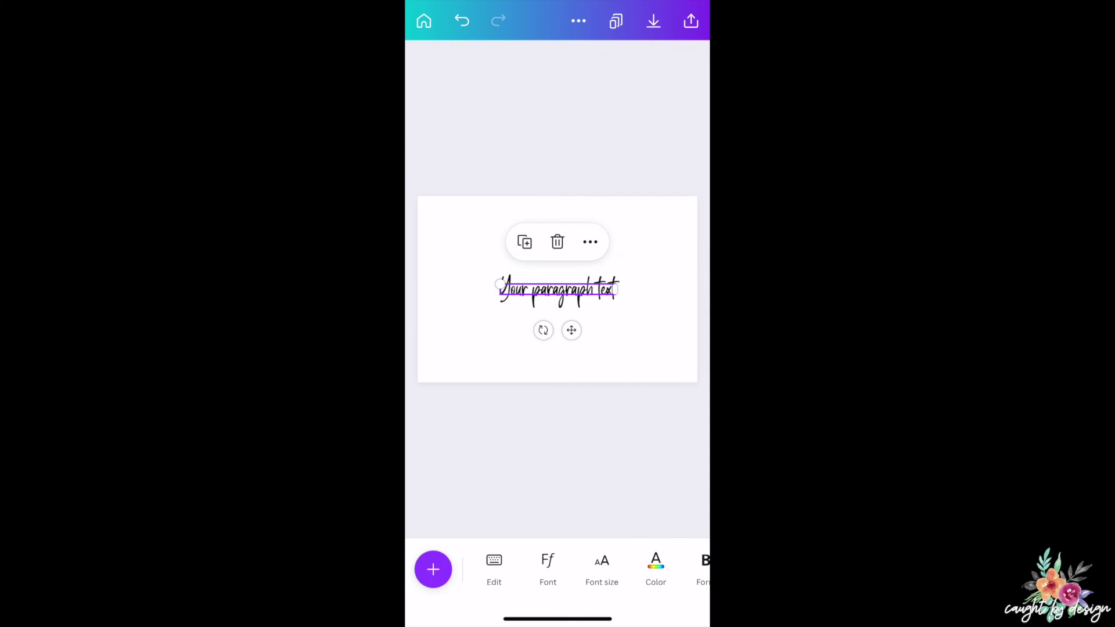
{"action": "left_click", "coordinate": [601, 566]}
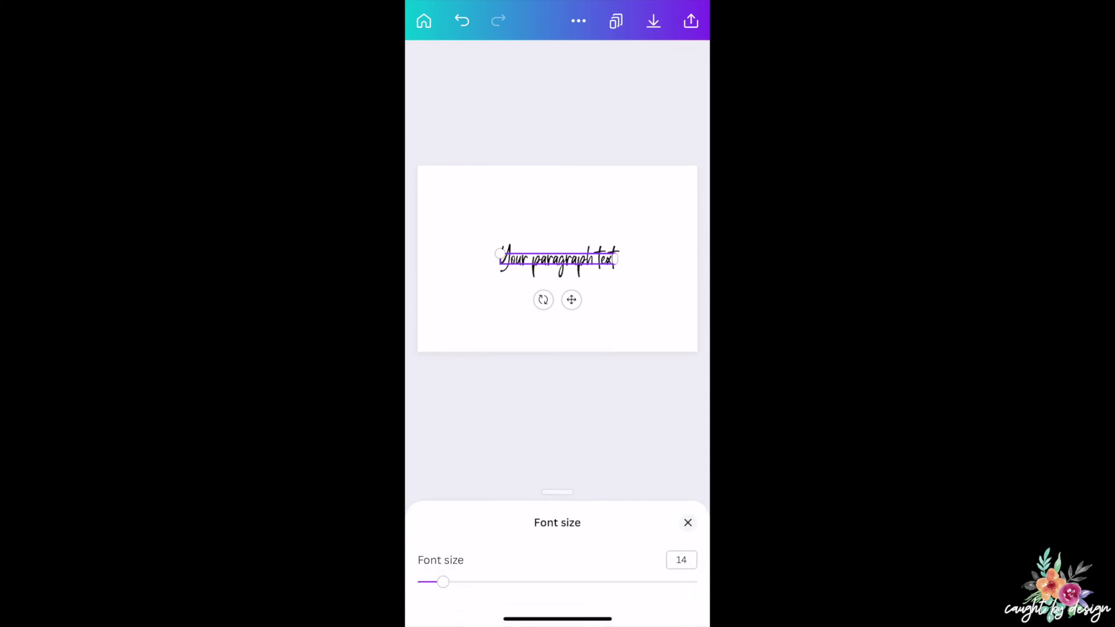
{"action": "left_click_drag", "start_coordinate": [443, 581], "coordinate": [474, 582]}
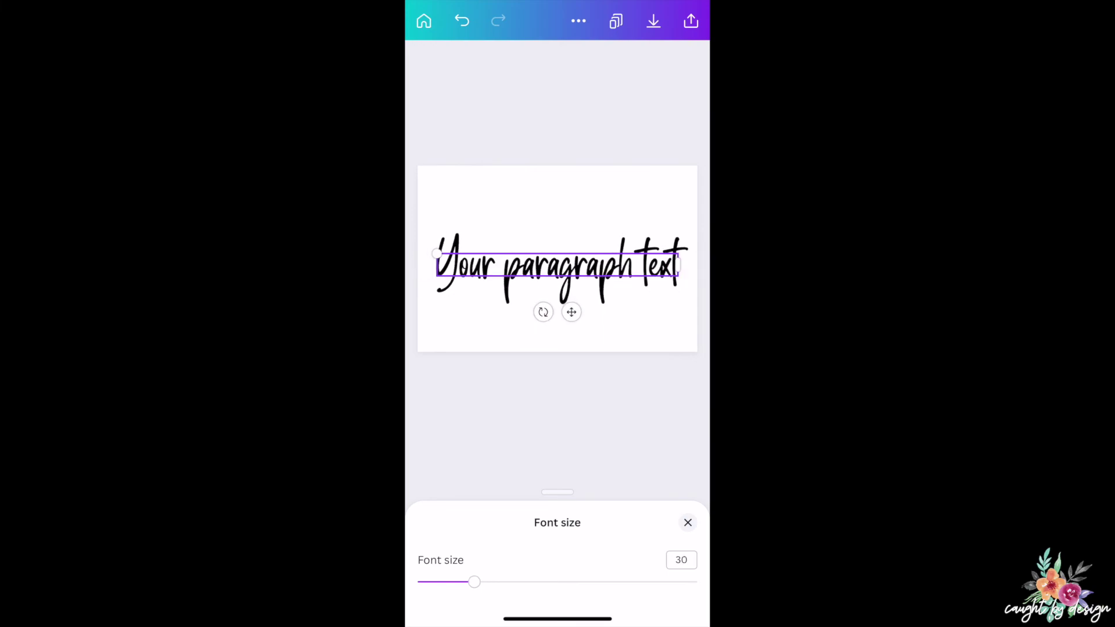
{"action": "left_click", "coordinate": [688, 522]}
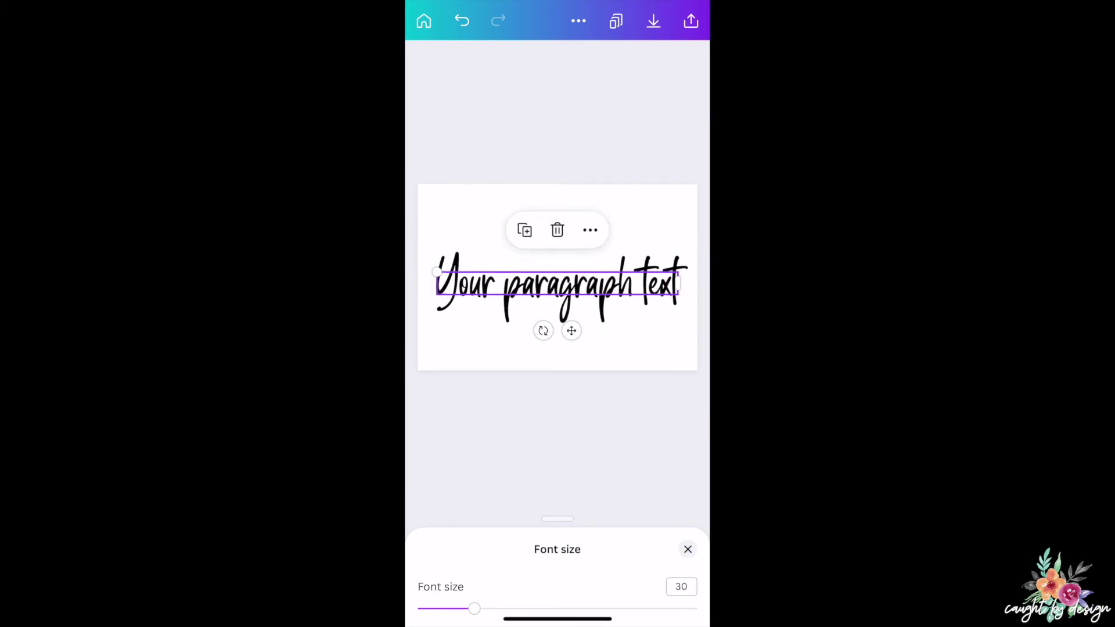
{"action": "key", "text": "Escape"}
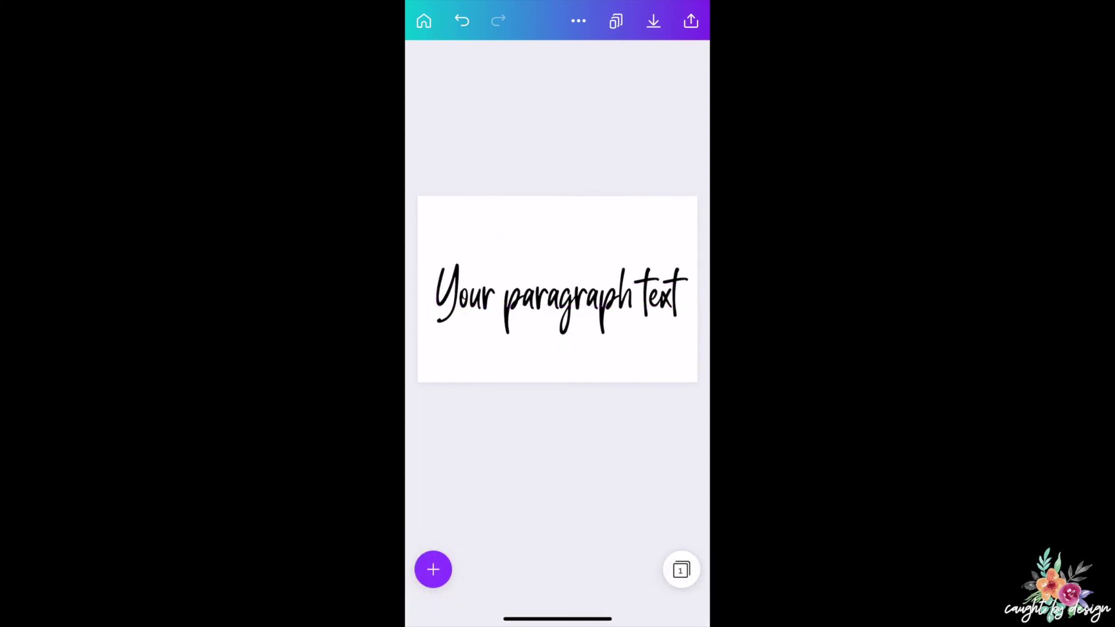